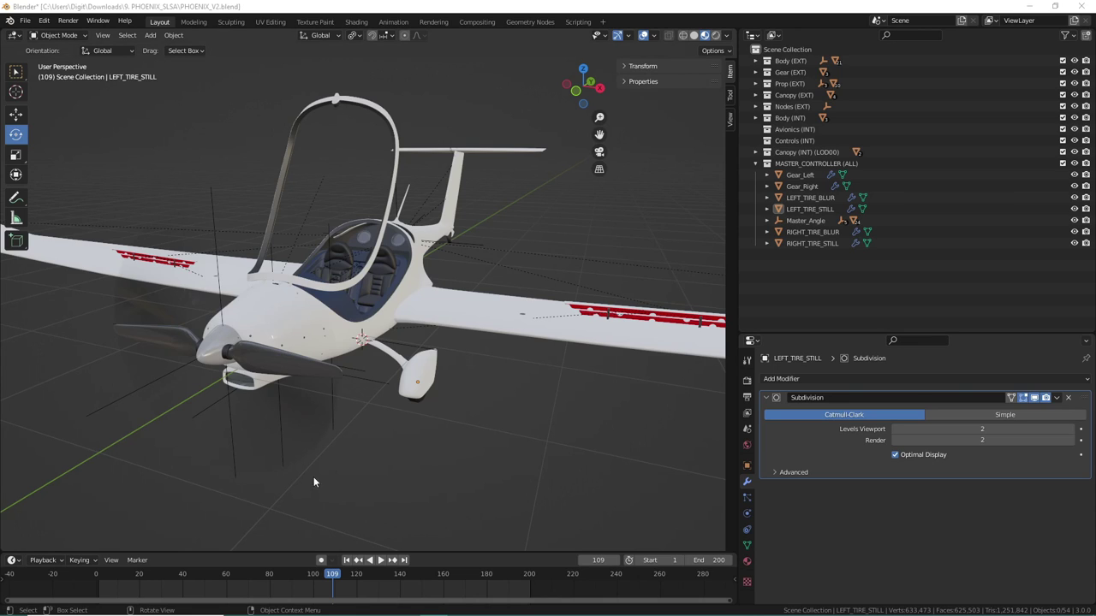
Step: Try a small rotation on Gear_Left, undo it, and deselect the gear
{"action": "scroll", "coordinate": [421, 473], "scroll_direction": "up", "scroll_amount": 4}
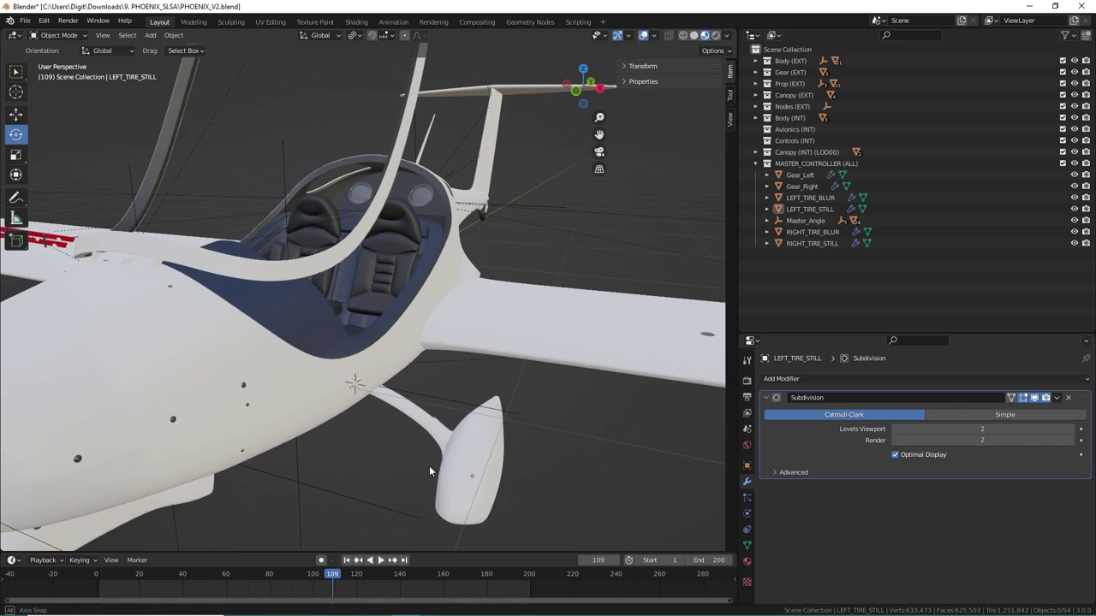
{"action": "scroll", "coordinate": [429, 466], "scroll_direction": "up", "scroll_amount": 1}
{"action": "middle_click_drag", "start_coordinate": [470, 364], "coordinate": [422, 350]}
{"action": "scroll", "coordinate": [433, 383], "scroll_direction": "up", "scroll_amount": 3}
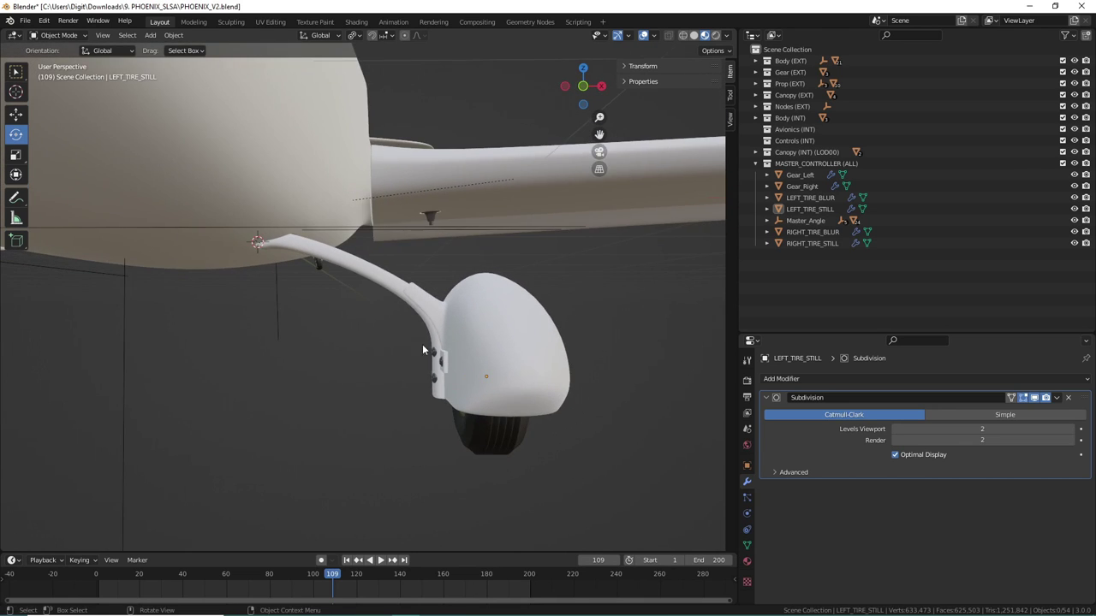
{"action": "left_click", "coordinate": [471, 358]}
{"action": "mouse_move", "coordinate": [221, 244]}
{"action": "left_mouse_down"}
{"action": "mouse_move", "coordinate": [228, 238]}
{"action": "mouse_move", "coordinate": [222, 249]}
{"action": "left_mouse_up"}
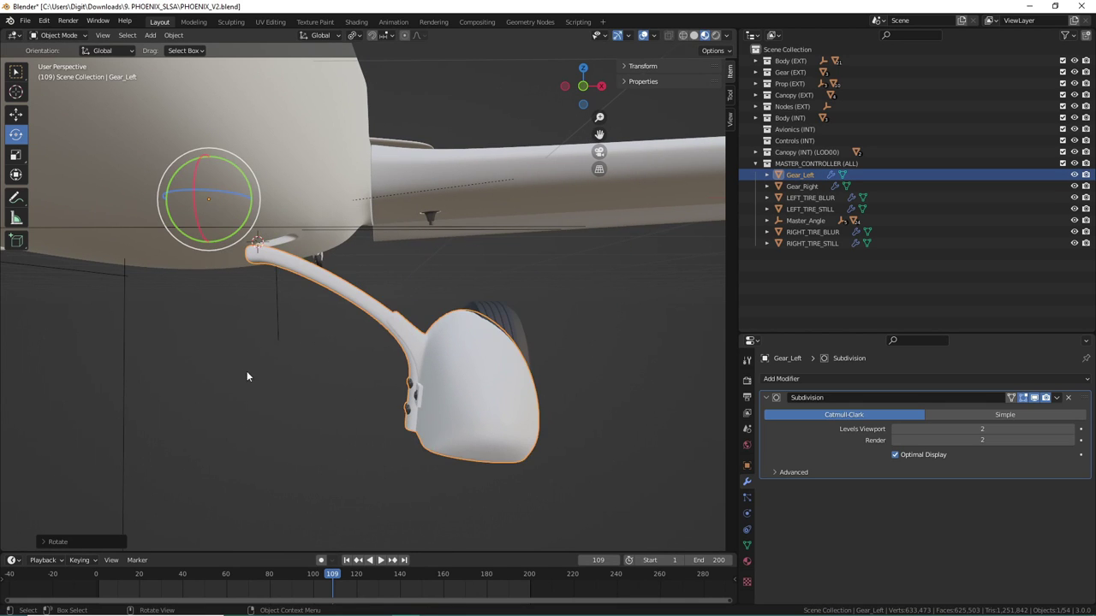
{"action": "key", "text": "ctrl+z"}
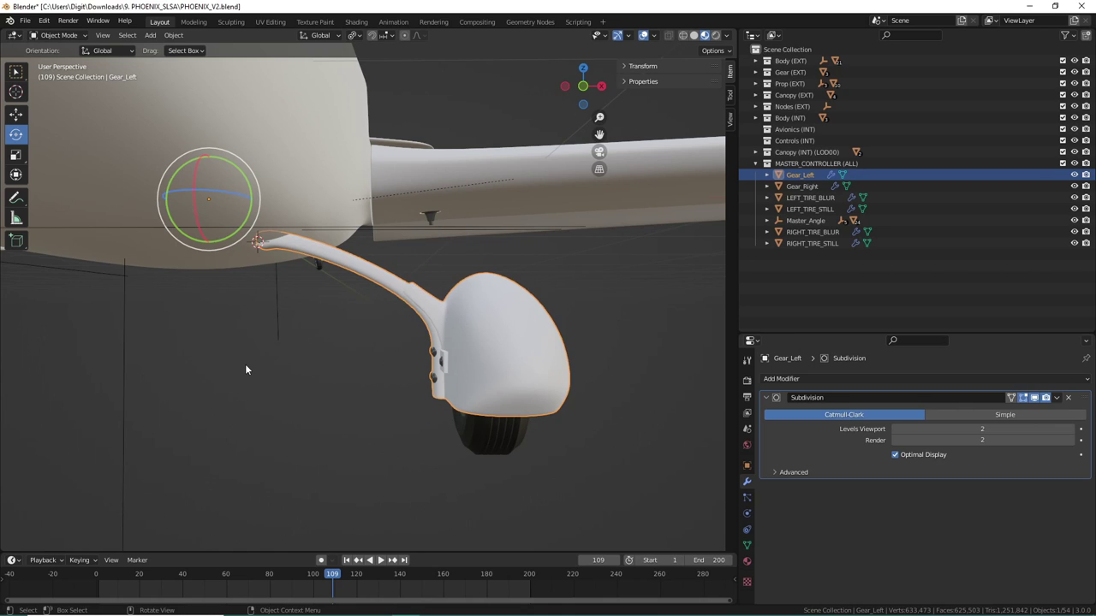
{"action": "left_click", "coordinate": [364, 388]}
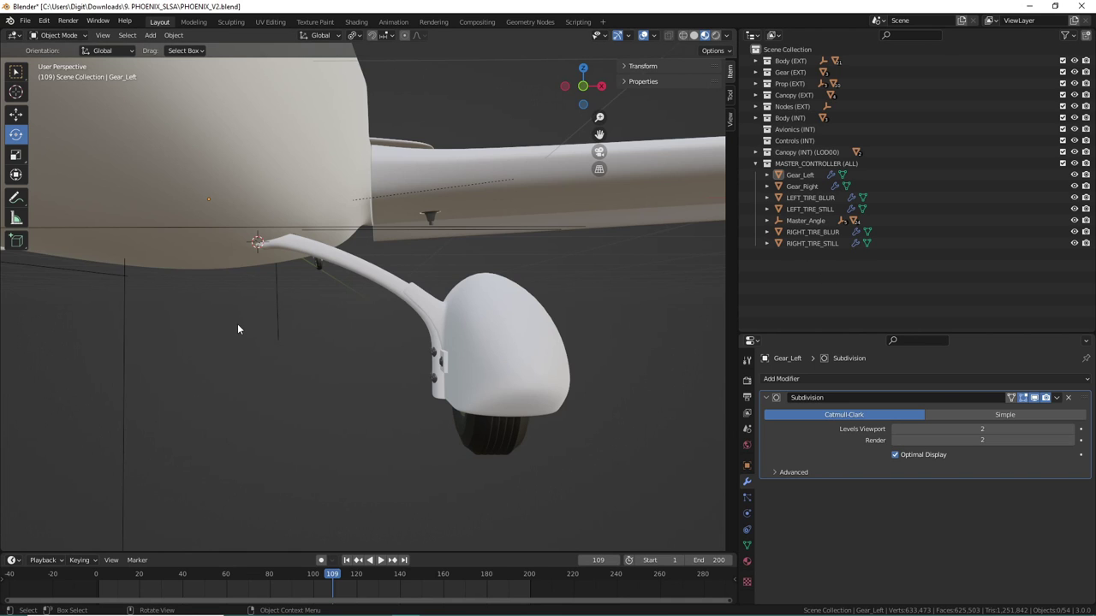
Step: Select the gear objects from Gear_Left through RIGHT_TIRE_STILL and isolate them in Local View
{"action": "scroll", "coordinate": [238, 324], "scroll_direction": "down", "scroll_amount": 8}
{"action": "scroll", "coordinate": [252, 304], "scroll_direction": "up", "scroll_amount": 2}
{"action": "left_click", "coordinate": [818, 243]}
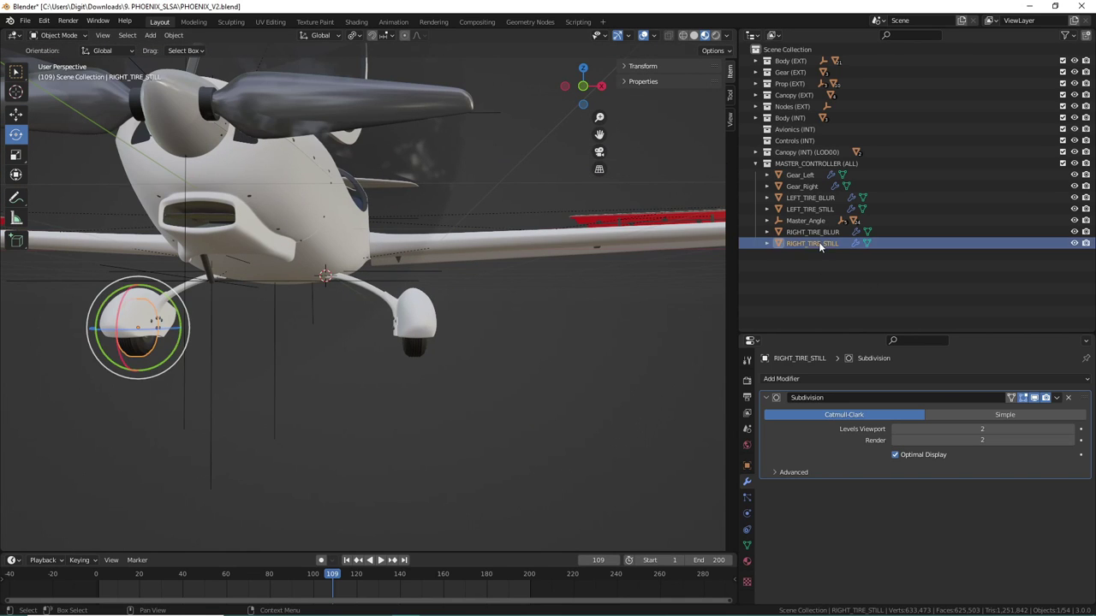
{"action": "left_click_drag", "start_coordinate": [815, 241], "coordinate": [802, 175]}
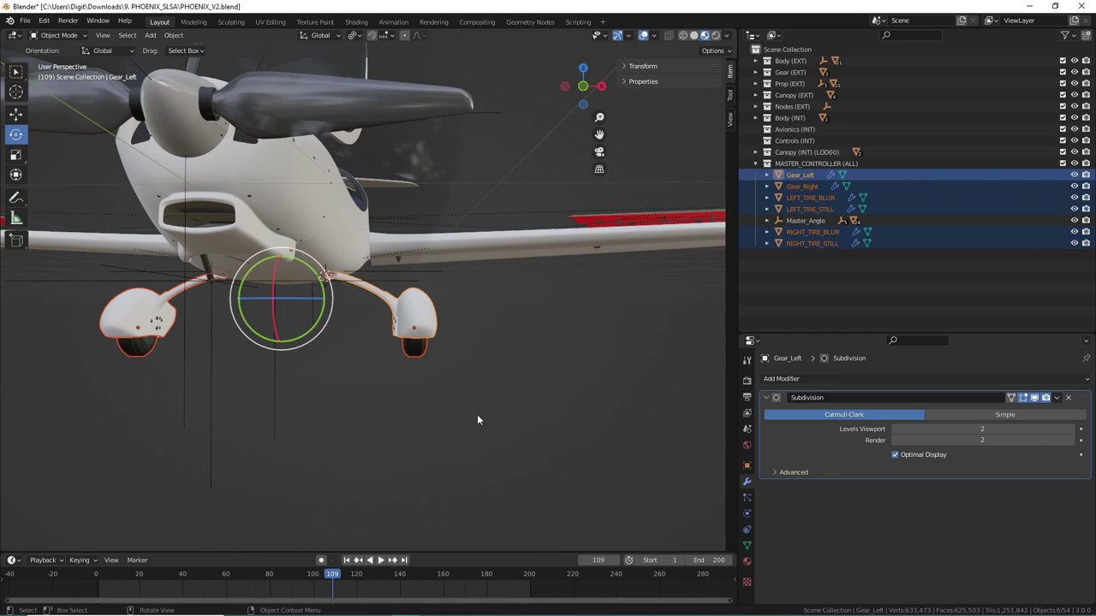
{"action": "key", "text": "slash"}
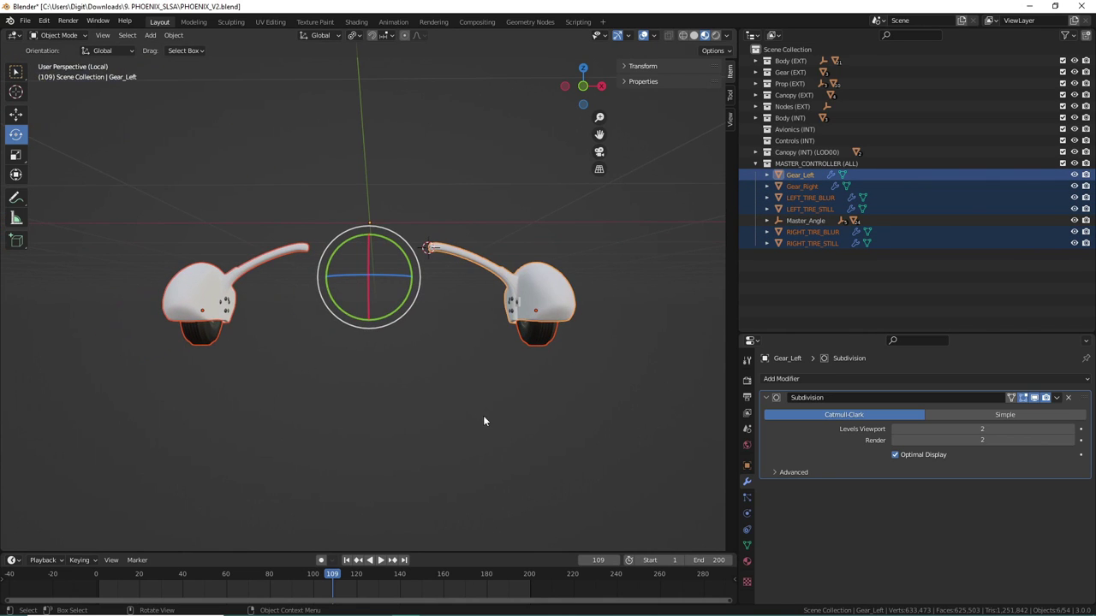
Step: Frame a close-up of the left gear pod in perspective, with nothing selected
{"action": "left_click", "coordinate": [583, 87]}
{"action": "scroll", "coordinate": [502, 296], "scroll_direction": "up", "scroll_amount": 4}
{"action": "left_click_drag", "start_coordinate": [601, 133], "coordinate": [361, 291]}
{"action": "left_click", "coordinate": [359, 294]}
{"action": "middle_click_drag", "start_coordinate": [359, 294], "coordinate": [403, 304]}
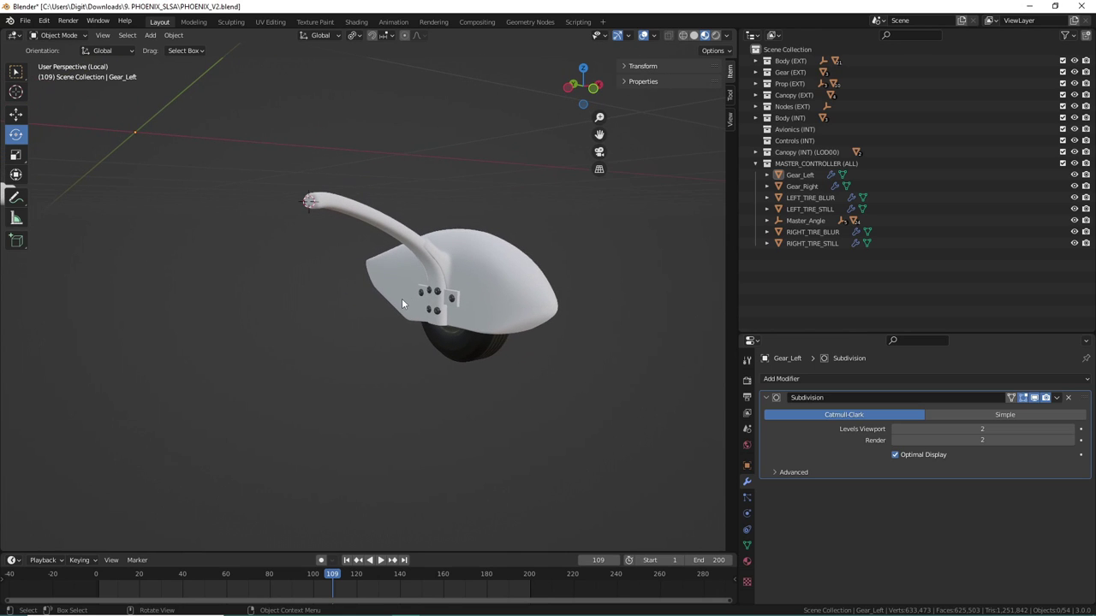
{"action": "left_click_drag", "start_coordinate": [600, 118], "coordinate": [471, 279]}
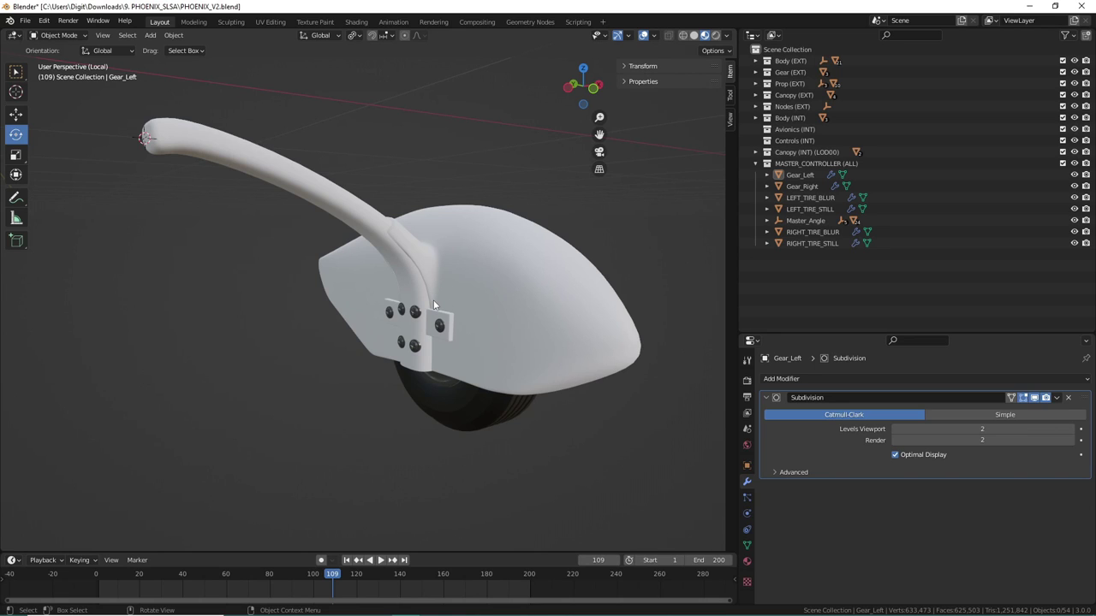
{"action": "left_click", "coordinate": [471, 292]}
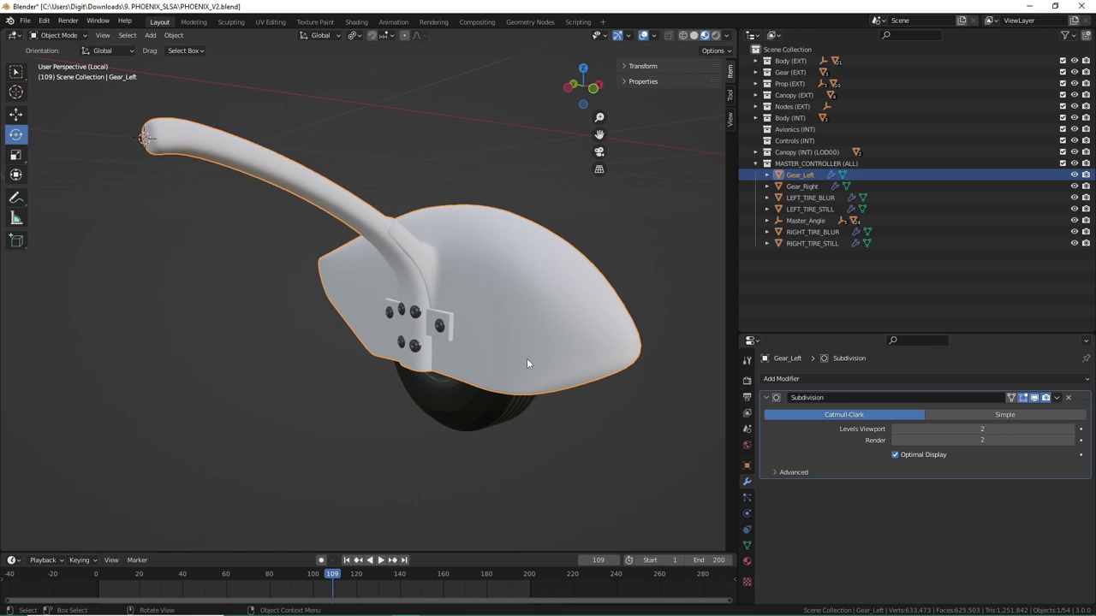
{"action": "middle_click_drag", "start_coordinate": [491, 339], "coordinate": [436, 300]}
{"action": "left_click", "coordinate": [444, 345]}
{"action": "left_click", "coordinate": [445, 345]}
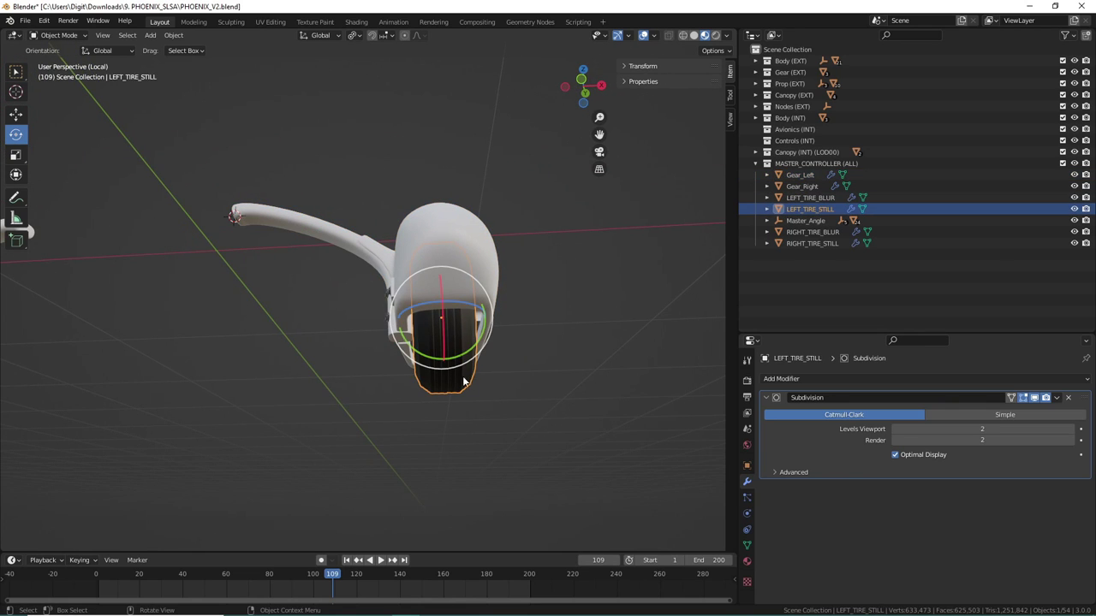
{"action": "middle_click_drag", "start_coordinate": [526, 348], "coordinate": [506, 372]}
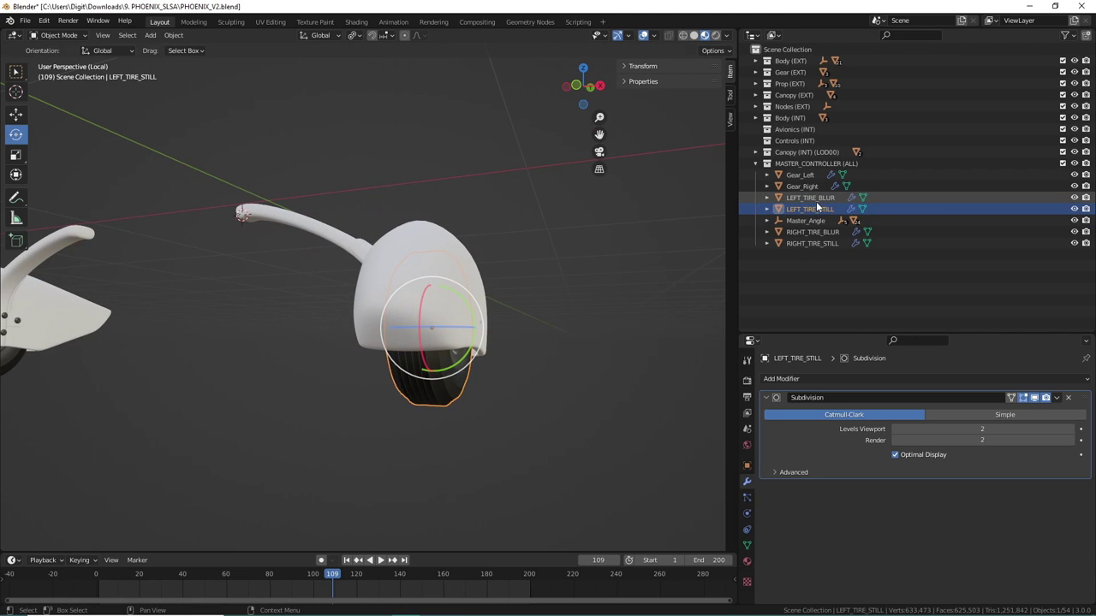
{"action": "mouse_move", "coordinate": [473, 450]}
{"action": "middle_mouse_down"}
{"action": "mouse_move", "coordinate": [365, 456]}
{"action": "mouse_move", "coordinate": [464, 450]}
{"action": "middle_mouse_up"}
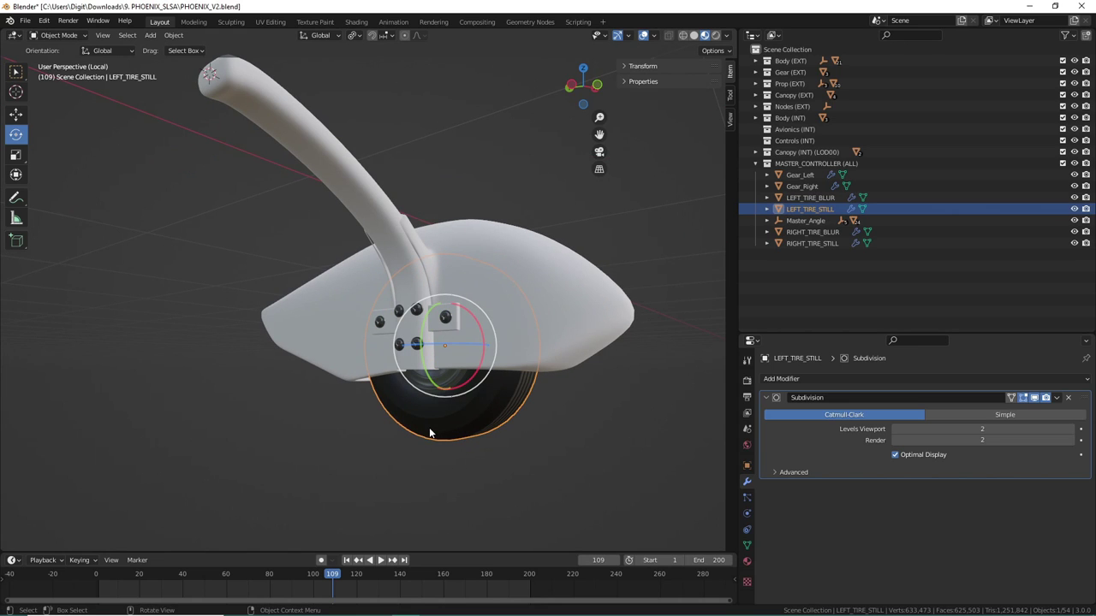
{"action": "left_click", "coordinate": [425, 461]}
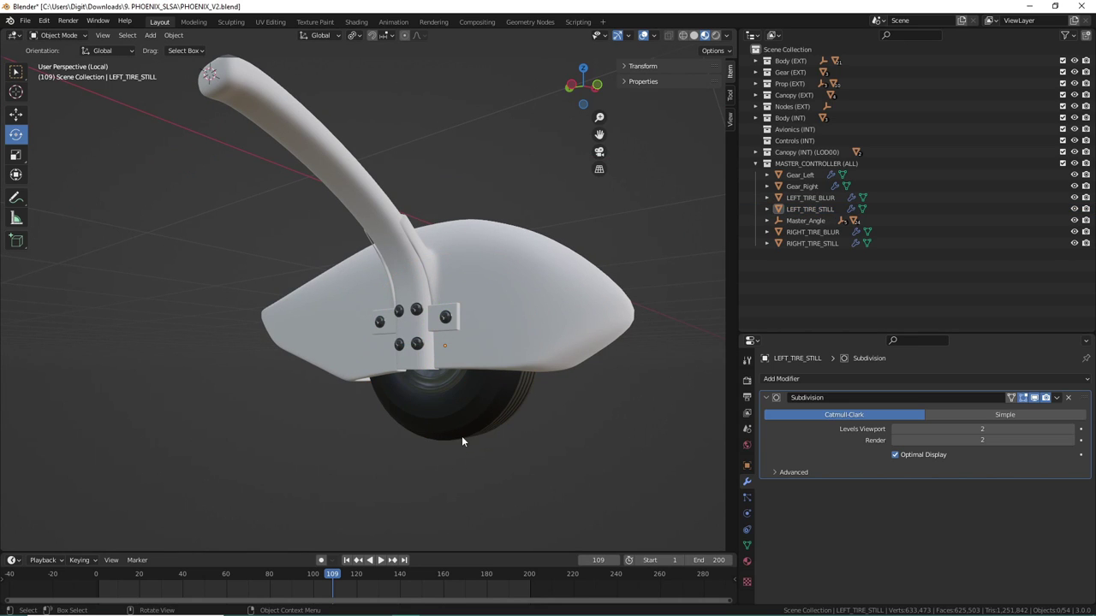
{"action": "left_click", "coordinate": [463, 435]}
{"action": "middle_click_drag", "start_coordinate": [472, 430], "coordinate": [303, 385]}
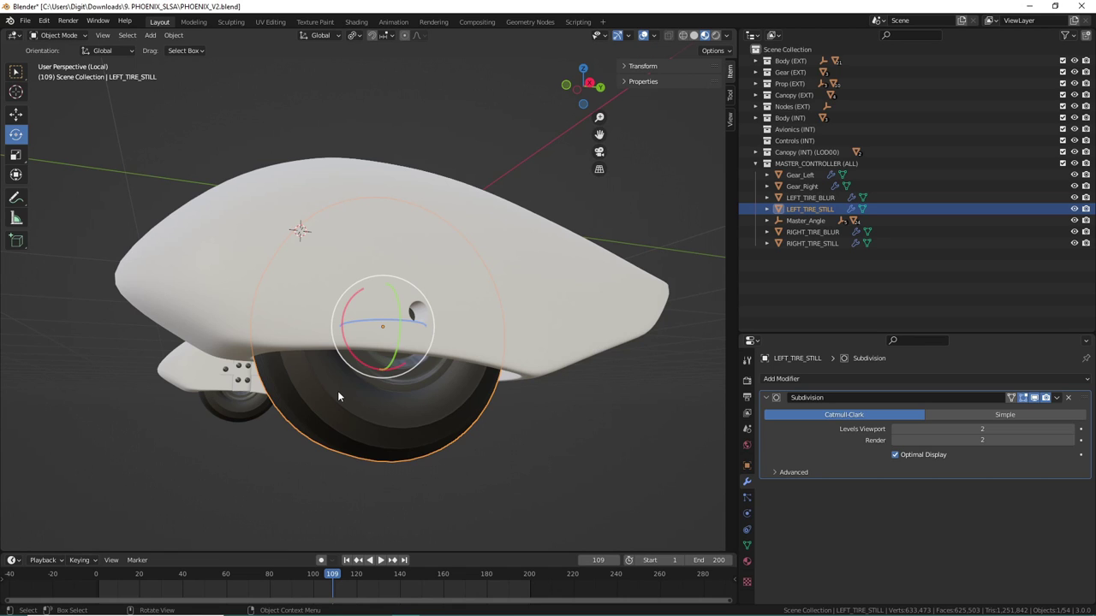
{"action": "middle_click_drag", "start_coordinate": [337, 391], "coordinate": [432, 406]}
{"action": "middle_click_drag", "start_coordinate": [377, 358], "coordinate": [354, 379]}
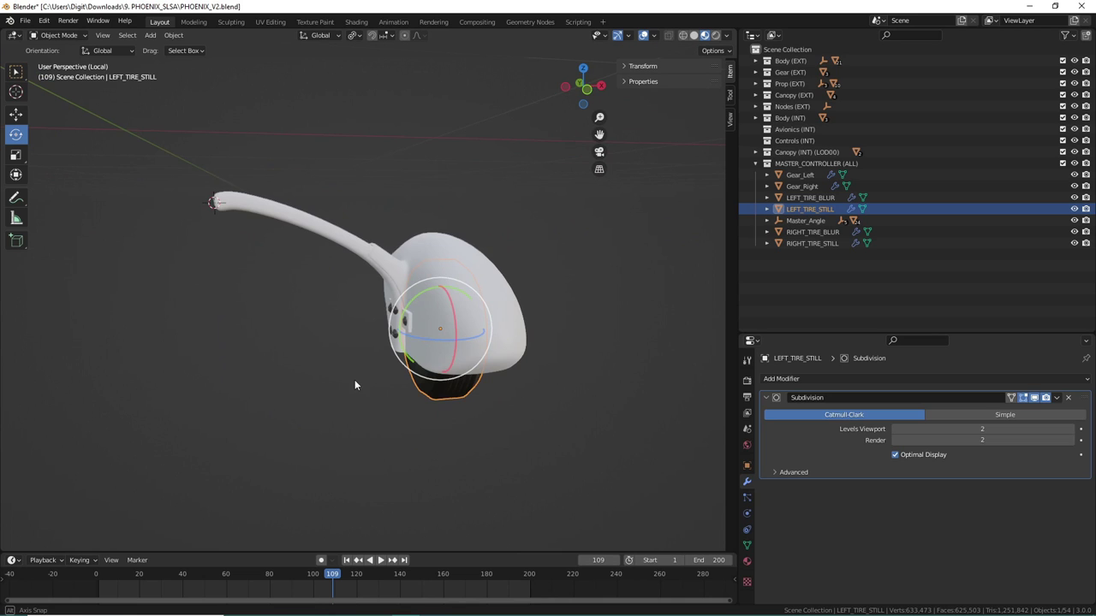
{"action": "middle_click_drag", "start_coordinate": [454, 396], "coordinate": [373, 425]}
{"action": "left_click", "coordinate": [373, 425]}
{"action": "scroll", "coordinate": [377, 415], "scroll_direction": "up", "scroll_amount": 3}
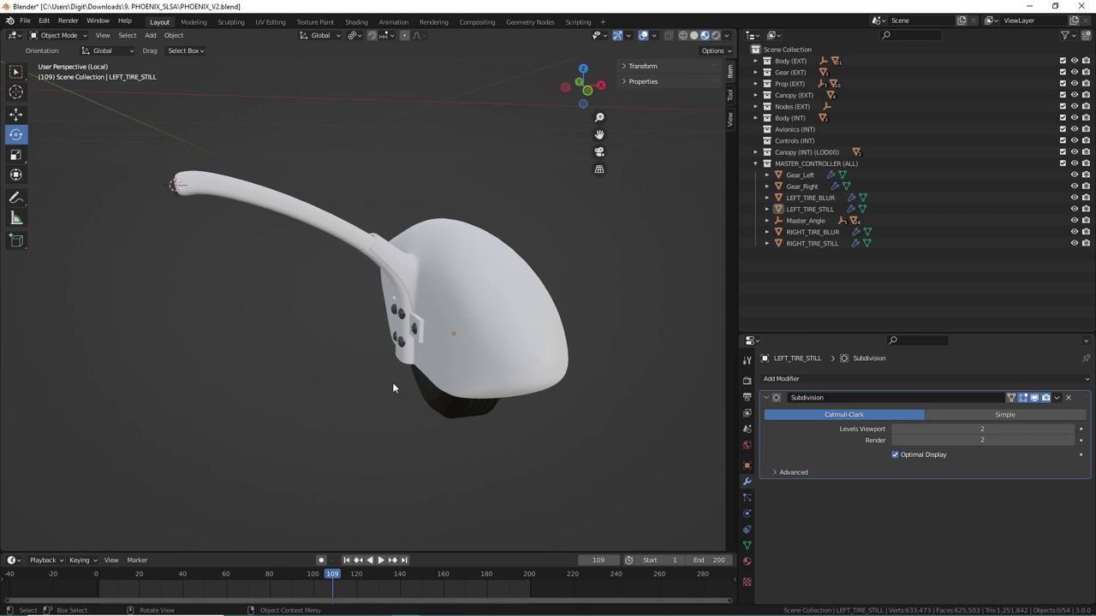
{"action": "left_click", "coordinate": [414, 272]}
{"action": "middle_click_drag", "start_coordinate": [254, 336], "coordinate": [286, 334]}
Step: Put Gear_Left into Edit Mode and centre the view on the selected strut end
{"action": "left_click", "coordinate": [58, 35]}
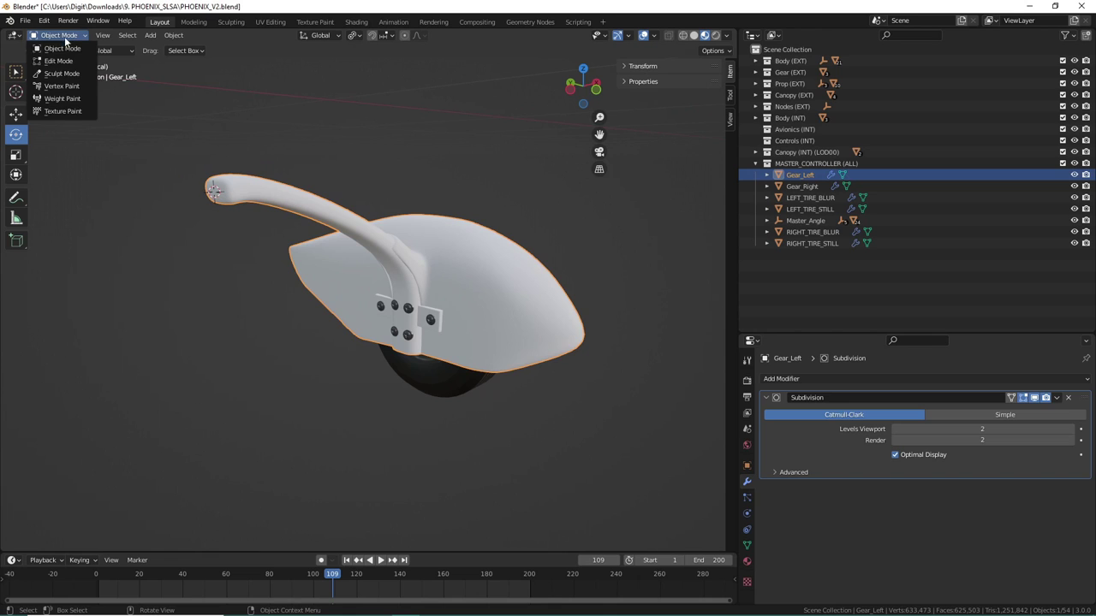
{"action": "left_click", "coordinate": [69, 62]}
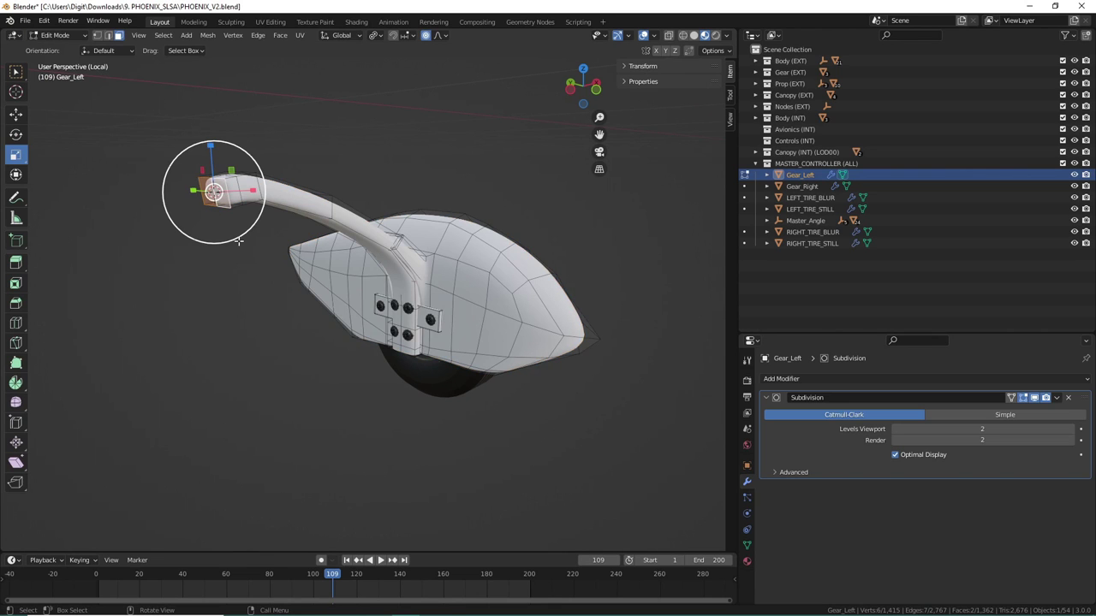
{"action": "scroll", "coordinate": [553, 198], "scroll_direction": "up", "scroll_amount": 4}
{"action": "left_click_drag", "start_coordinate": [599, 135], "coordinate": [937, 284]}
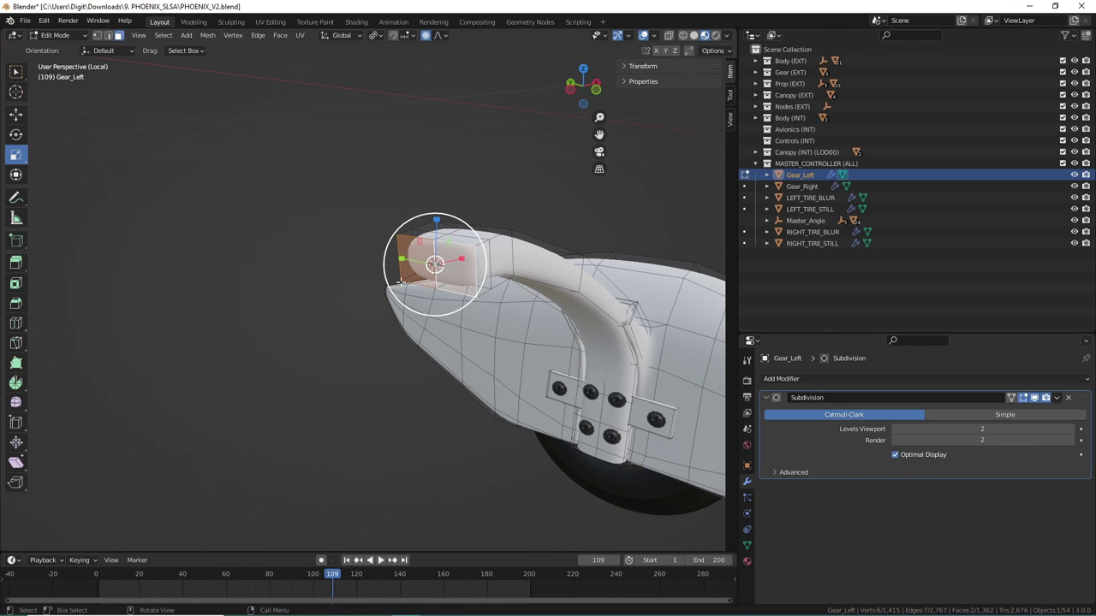
{"action": "middle_click_drag", "start_coordinate": [417, 258], "coordinate": [475, 263]}
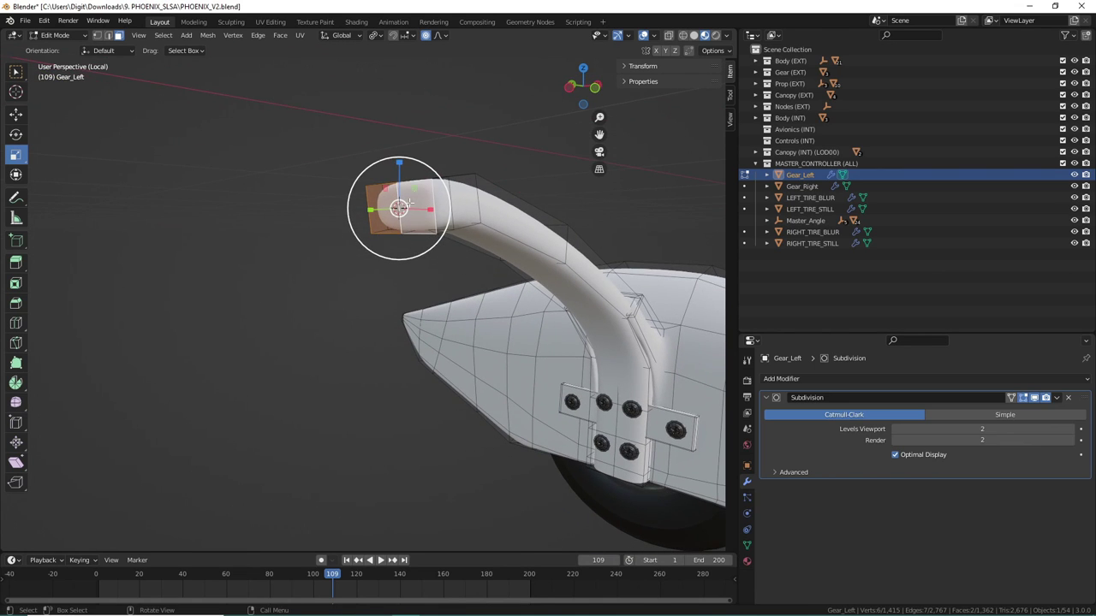
Step: Snap the 3D cursor to the selected strut end, then return to Object Mode
{"action": "key", "text": "shift+s"}
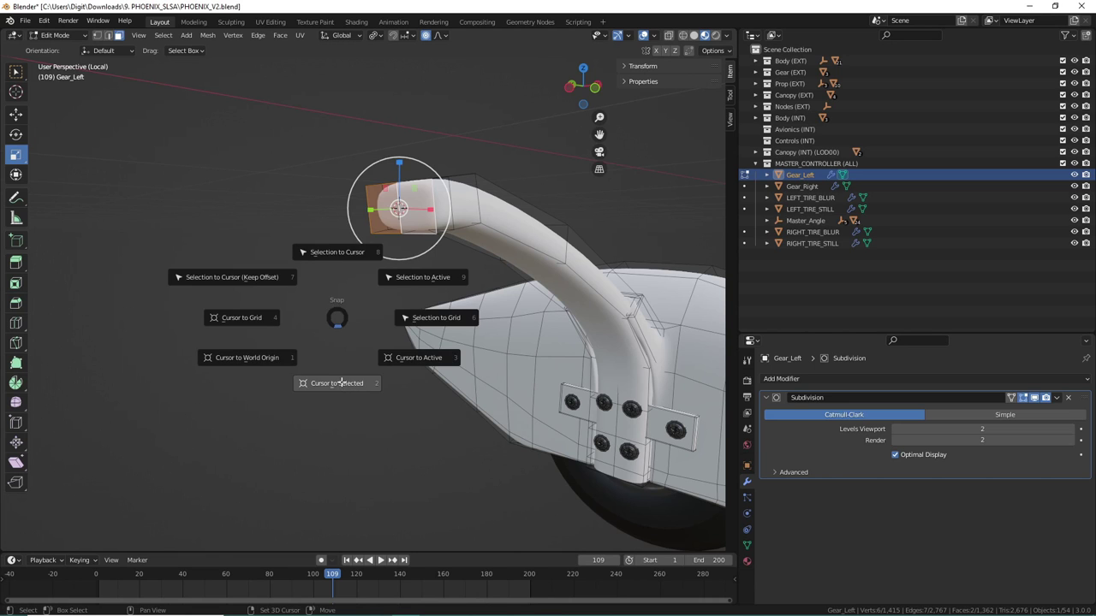
{"action": "left_click", "coordinate": [339, 382]}
{"action": "scroll", "coordinate": [426, 120], "scroll_direction": "up", "scroll_amount": 5}
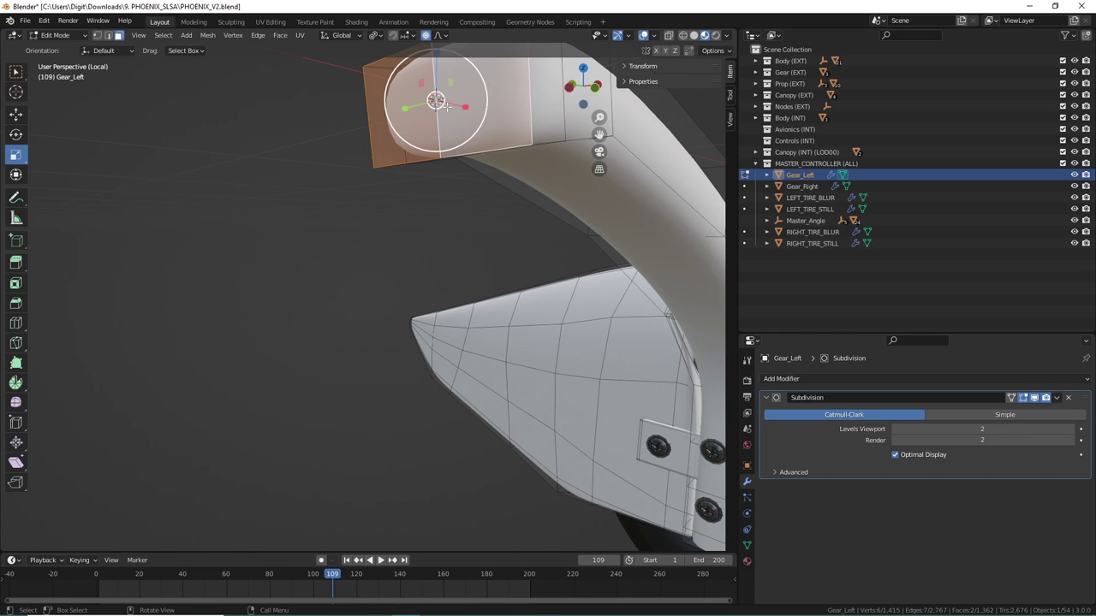
{"action": "scroll", "coordinate": [452, 218], "scroll_direction": "down", "scroll_amount": 6}
{"action": "middle_click_drag", "start_coordinate": [452, 218], "coordinate": [418, 213]}
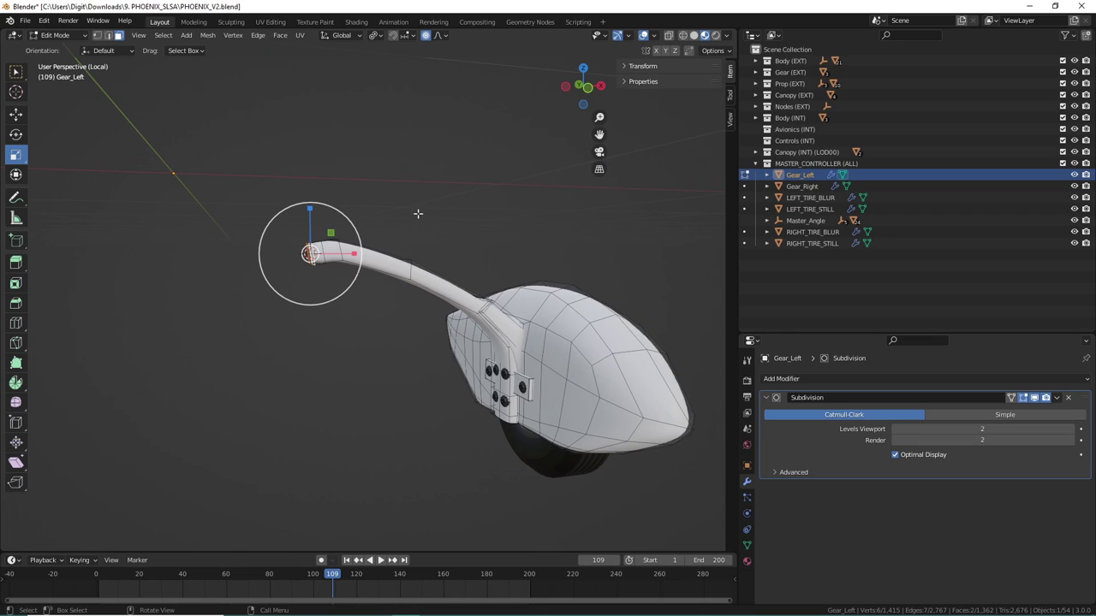
{"action": "left_click", "coordinate": [55, 35]}
{"action": "left_click", "coordinate": [54, 51]}
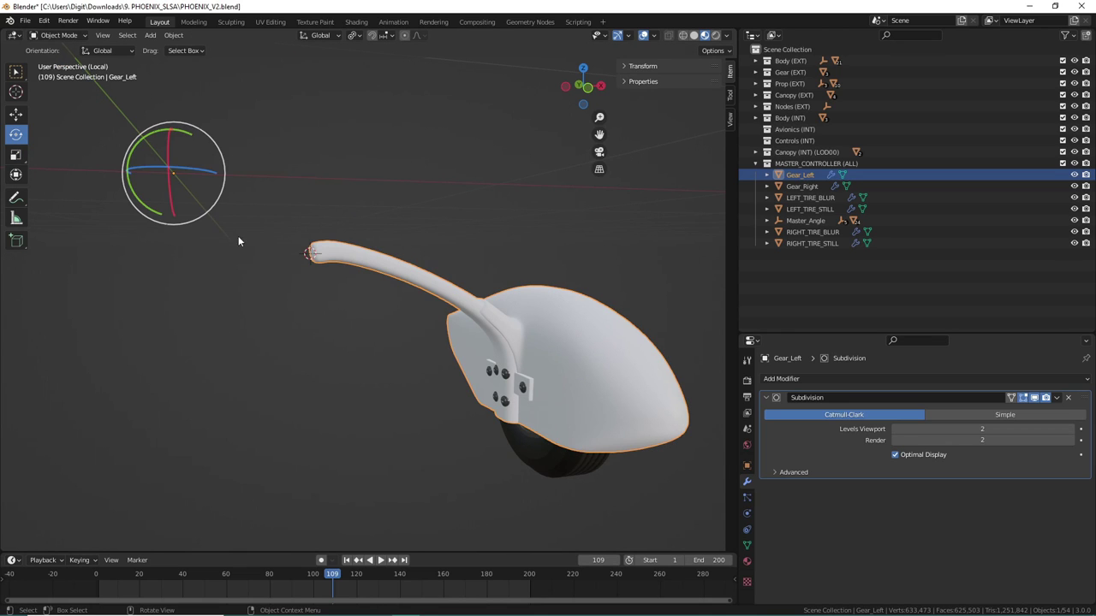
Step: Add an Armature at the 3D cursor on the strut pivot
{"action": "left_click", "coordinate": [150, 35]}
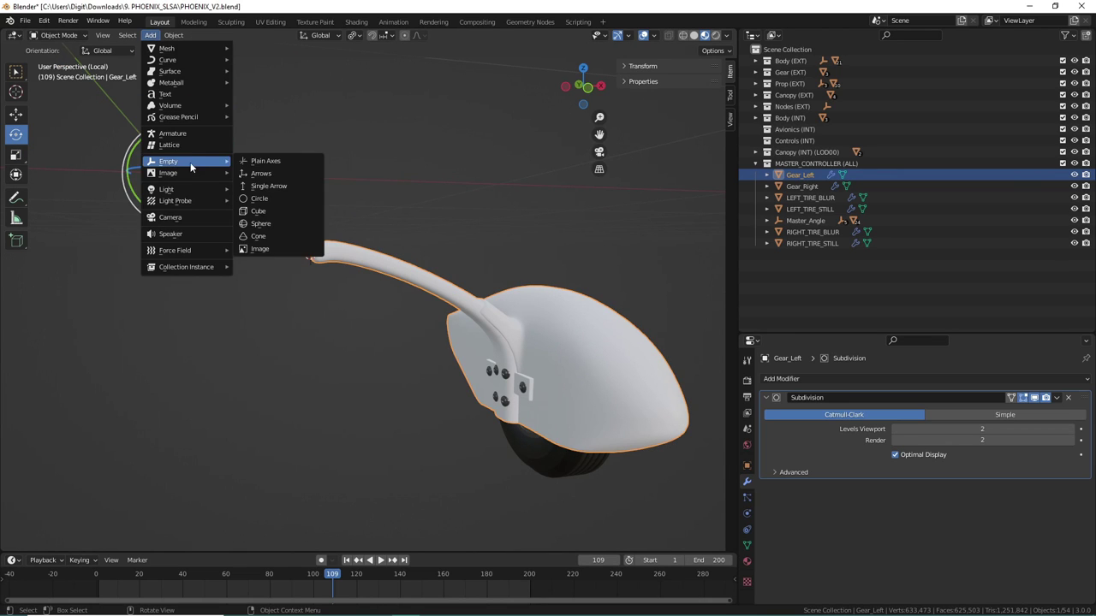
{"action": "left_click", "coordinate": [172, 134]}
{"action": "scroll", "coordinate": [392, 312], "scroll_direction": "down", "scroll_amount": 2}
{"action": "scroll", "coordinate": [392, 307], "scroll_direction": "down", "scroll_amount": 3}
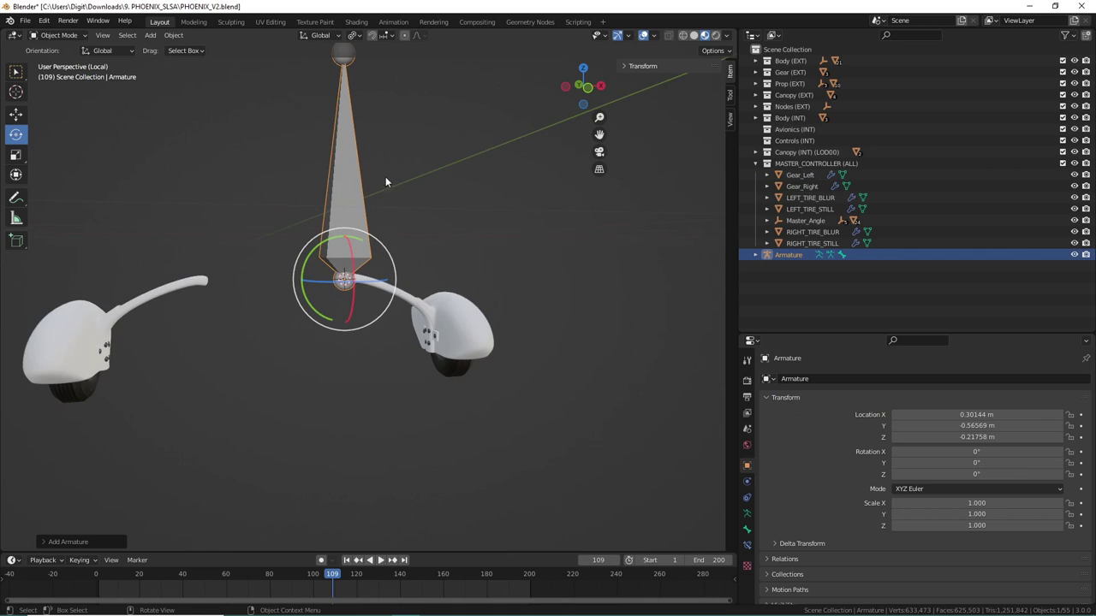
Step: Shorten the armature's bone by lowering its tip in Edit Mode, then return to Object Mode
{"action": "left_click", "coordinate": [57, 35]}
{"action": "left_click", "coordinate": [57, 57]}
{"action": "left_click_drag", "start_coordinate": [348, 68], "coordinate": [366, 220]}
{"action": "scroll", "coordinate": [411, 252], "scroll_direction": "up", "scroll_amount": 4}
{"action": "scroll", "coordinate": [421, 259], "scroll_direction": "up", "scroll_amount": 2}
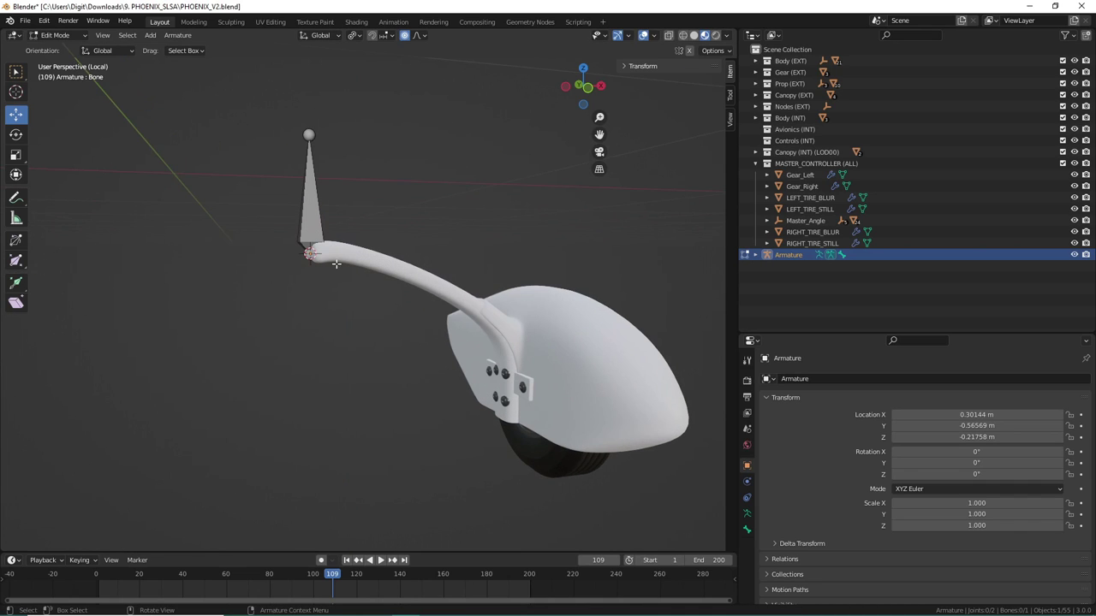
{"action": "left_click", "coordinate": [54, 35]}
{"action": "left_click", "coordinate": [56, 49]}
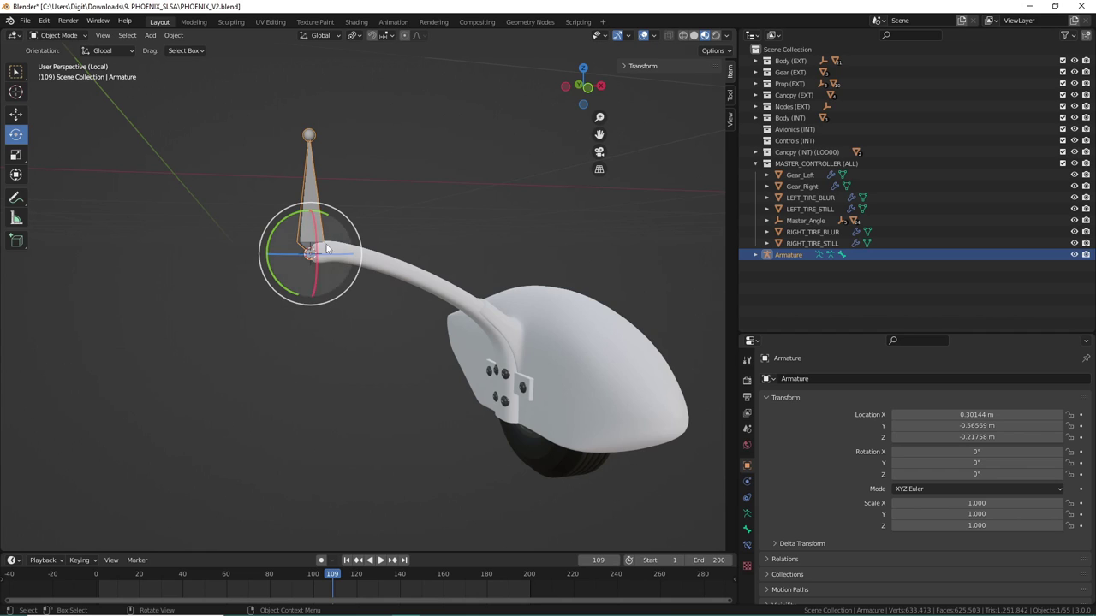
Step: Select the Gear_Left strut mesh to edit it
{"action": "scroll", "coordinate": [531, 352], "scroll_direction": "up", "scroll_amount": 2}
{"action": "scroll", "coordinate": [514, 346], "scroll_direction": "up", "scroll_amount": 1}
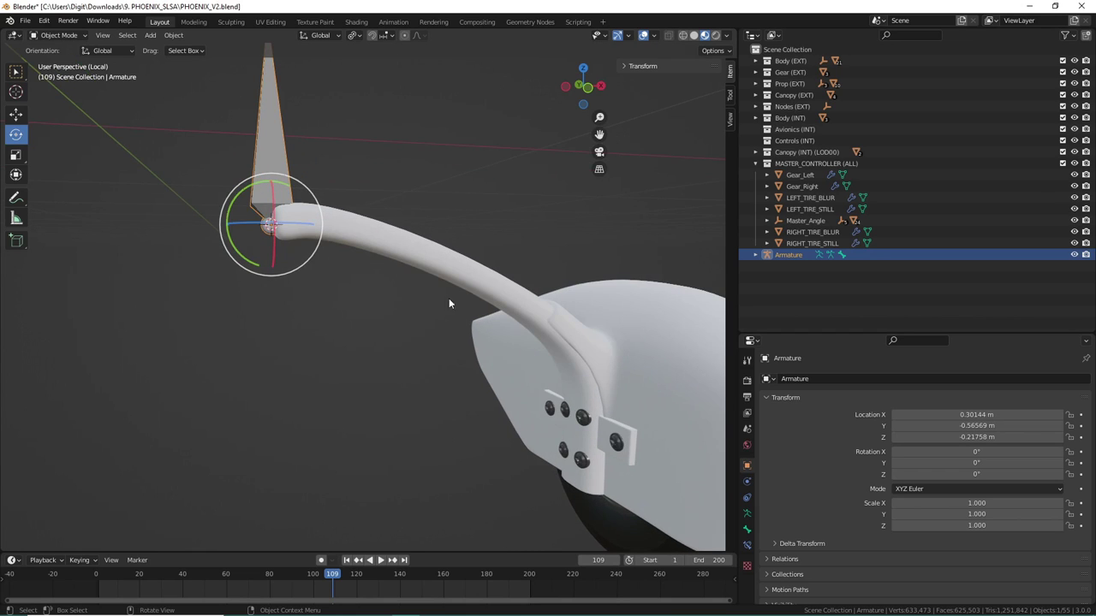
{"action": "scroll", "coordinate": [300, 188], "scroll_direction": "down", "scroll_amount": 3}
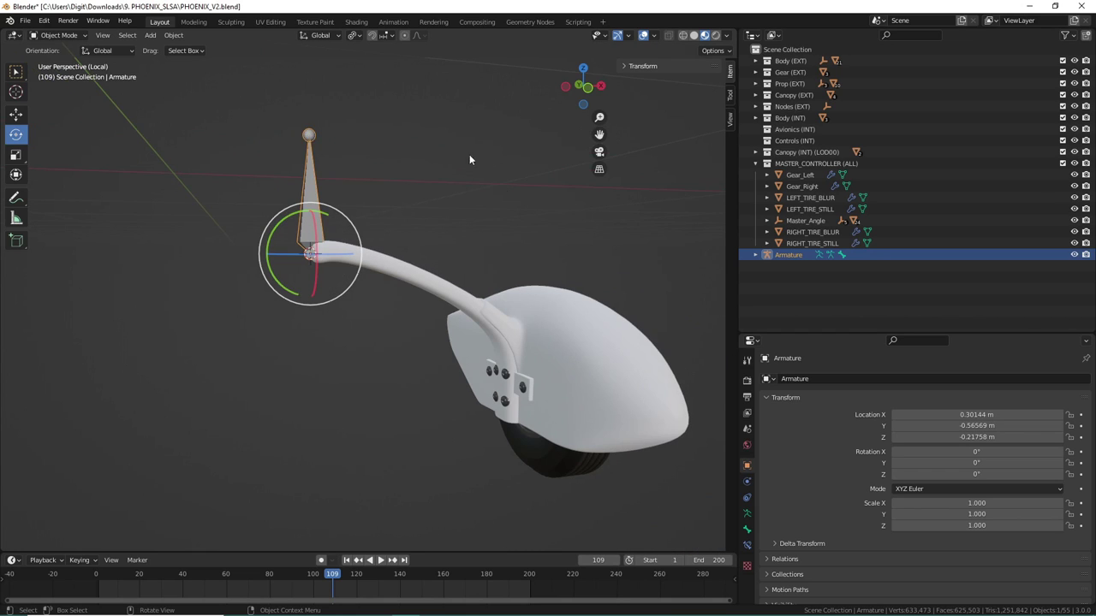
{"action": "scroll", "coordinate": [456, 272], "scroll_direction": "up", "scroll_amount": 1}
{"action": "scroll", "coordinate": [419, 286], "scroll_direction": "up", "scroll_amount": 1}
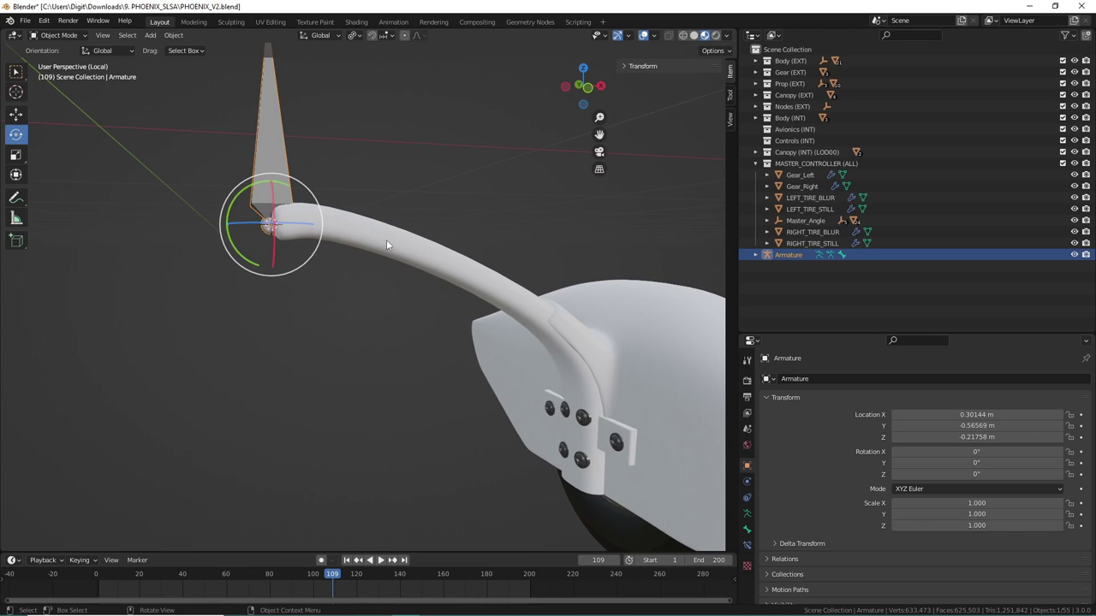
{"action": "left_click", "coordinate": [387, 241]}
{"action": "left_click", "coordinate": [58, 36]}
Step: Put Gear_Left into Edit Mode with nothing selected
{"action": "left_click", "coordinate": [58, 64]}
{"action": "scroll", "coordinate": [341, 256], "scroll_direction": "up", "scroll_amount": 4}
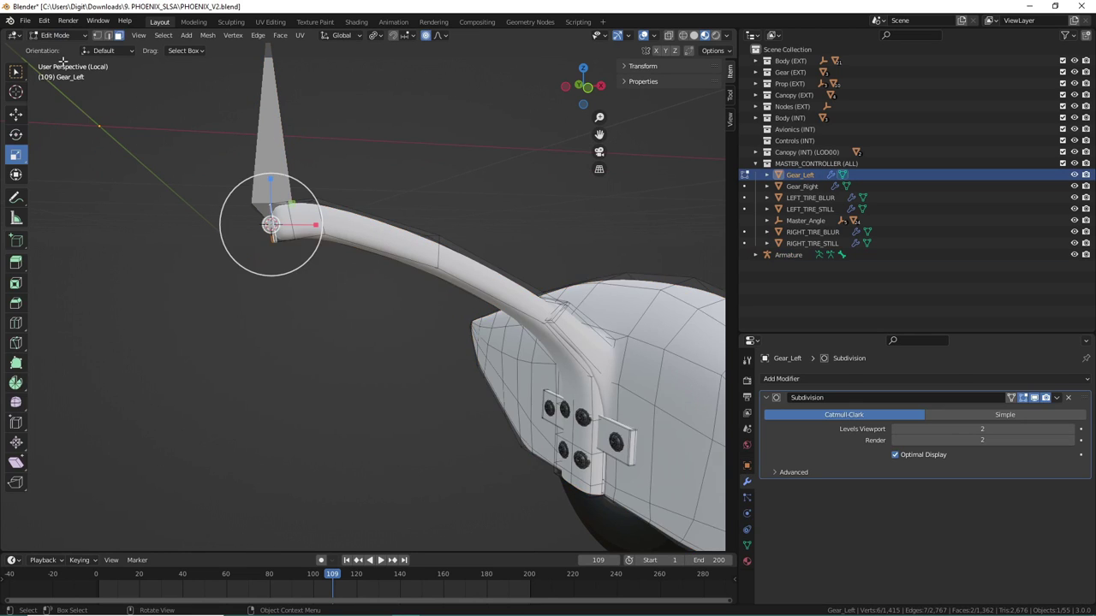
{"action": "middle_click_drag", "start_coordinate": [339, 260], "coordinate": [389, 287]}
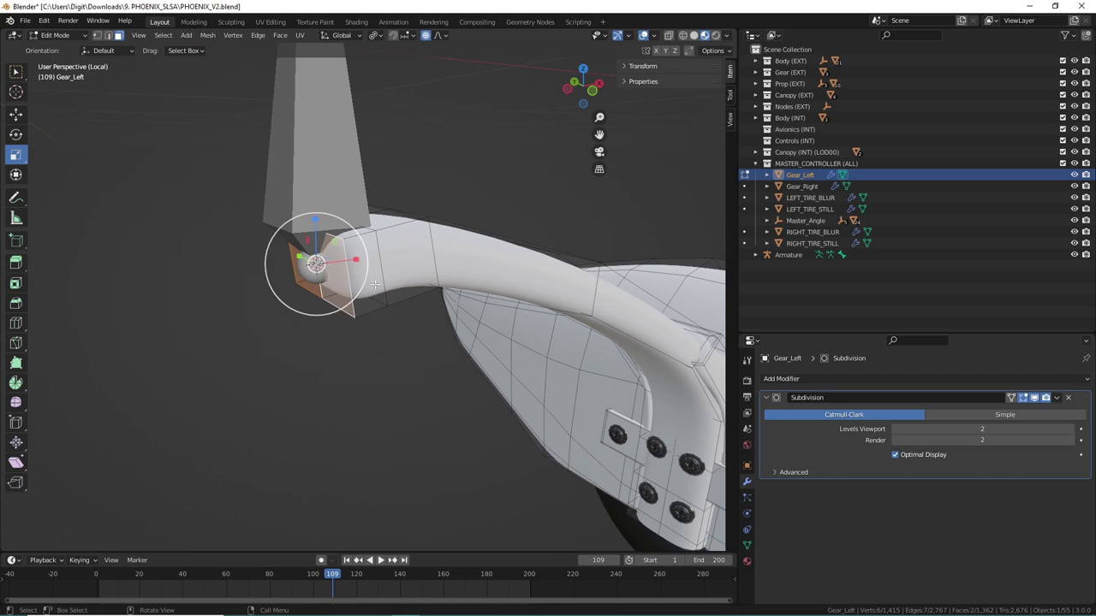
{"action": "key", "text": "a"}
{"action": "key", "text": "alt+a"}
Step: Select the strut's end edge loop in edge mode and snap the 3D cursor to it
{"action": "left_click", "coordinate": [108, 35]}
{"action": "left_click", "coordinate": [379, 252], "text": "alt"}
{"action": "mouse_move", "coordinate": [445, 347]}
{"action": "middle_mouse_down"}
{"action": "mouse_move", "coordinate": [386, 367]}
{"action": "mouse_move", "coordinate": [435, 318]}
{"action": "mouse_move", "coordinate": [427, 347]}
{"action": "middle_mouse_up"}
{"action": "key", "text": "shift+s"}
{"action": "left_click", "coordinate": [401, 401]}
Step: Return Gear_Left to Object Mode and select the Armature
{"action": "middle_click_drag", "start_coordinate": [402, 400], "coordinate": [239, 211]}
{"action": "left_click", "coordinate": [54, 35]}
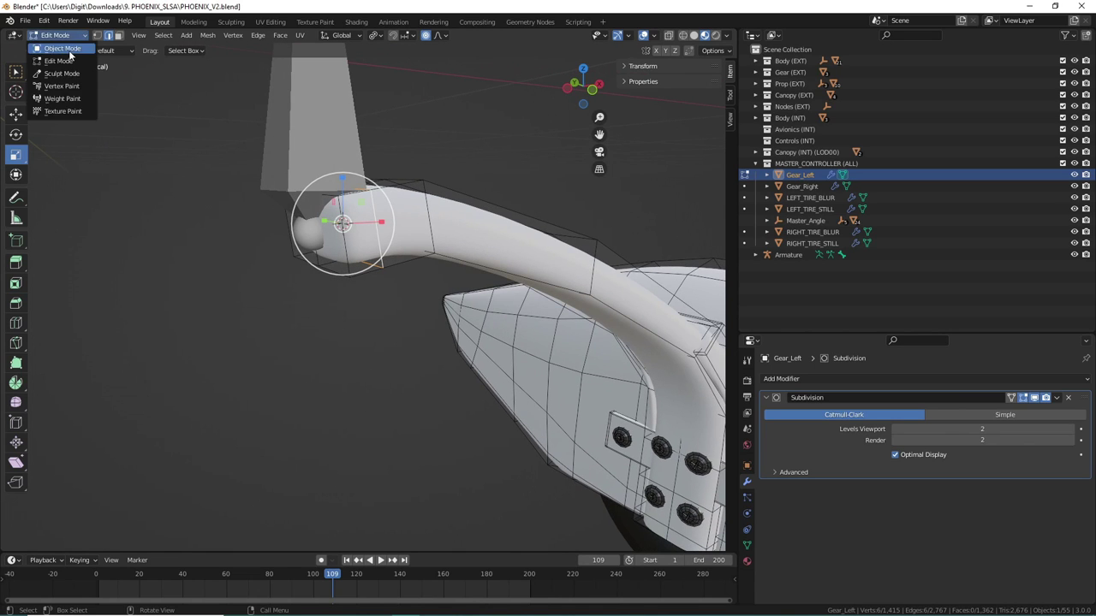
{"action": "left_click", "coordinate": [60, 49]}
{"action": "left_click", "coordinate": [302, 133]}
Step: Snap the bone's tip joint to the 3D cursor in armature Edit Mode
{"action": "middle_click_drag", "start_coordinate": [317, 166], "coordinate": [327, 164]}
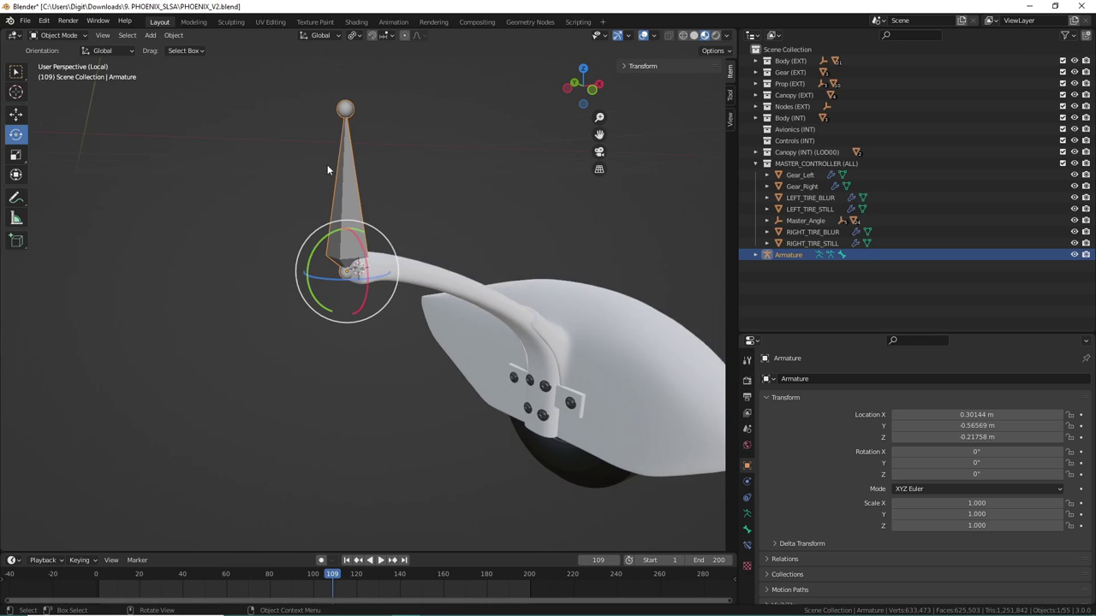
{"action": "left_click", "coordinate": [55, 35]}
{"action": "left_click", "coordinate": [60, 62]}
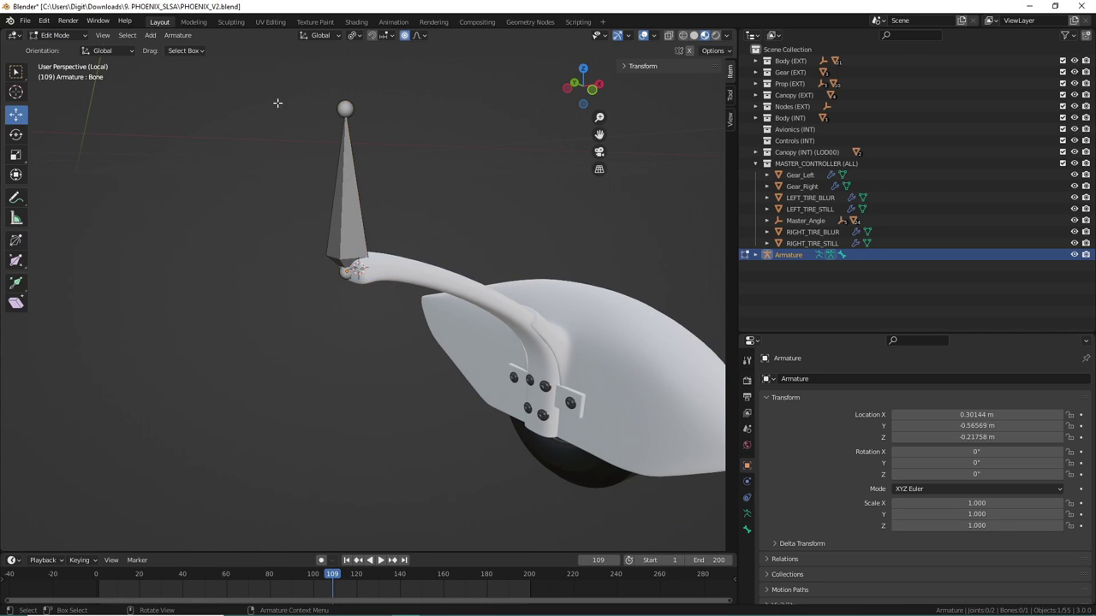
{"action": "left_click", "coordinate": [346, 108]}
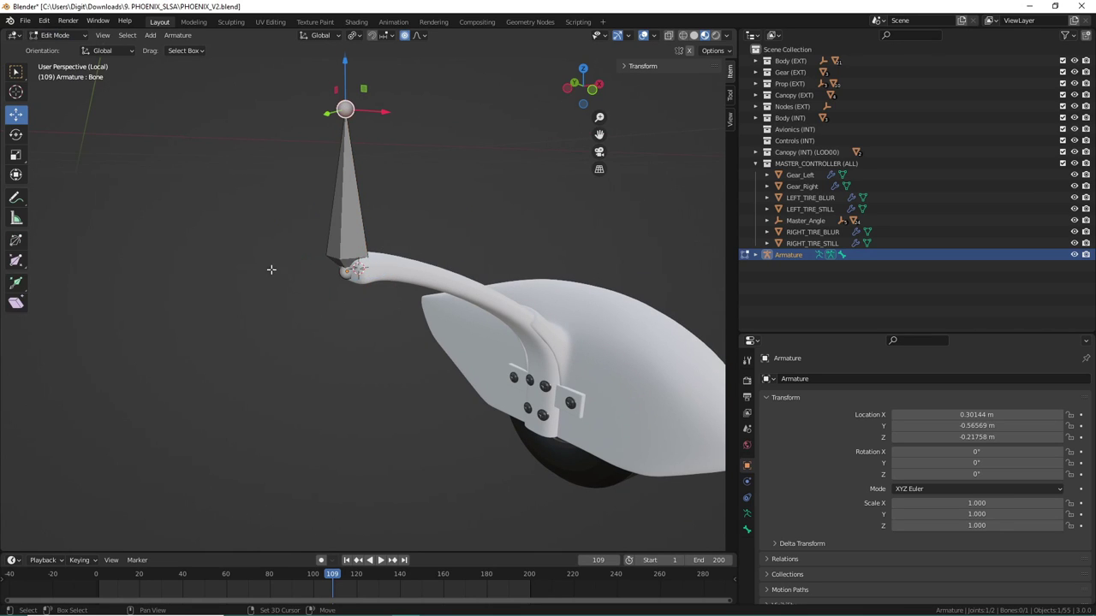
{"action": "key", "text": "shift+s"}
{"action": "left_click", "coordinate": [286, 211]}
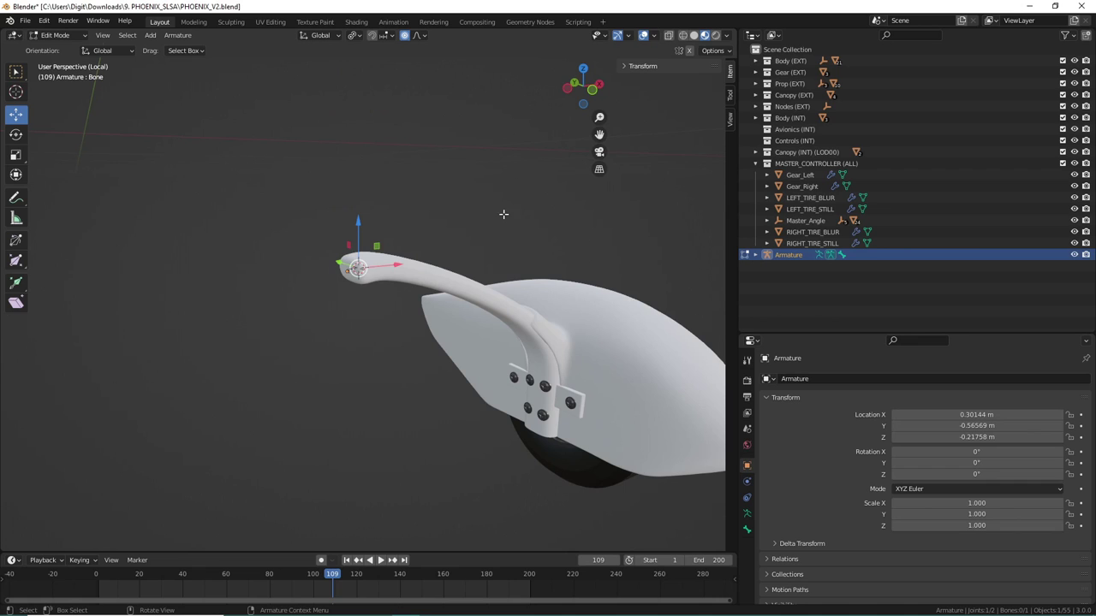
Step: Switch viewport shading to Wireframe with X-ray enabled
{"action": "scroll", "coordinate": [553, 183], "scroll_direction": "up", "scroll_amount": 2}
{"action": "left_click", "coordinate": [683, 35]}
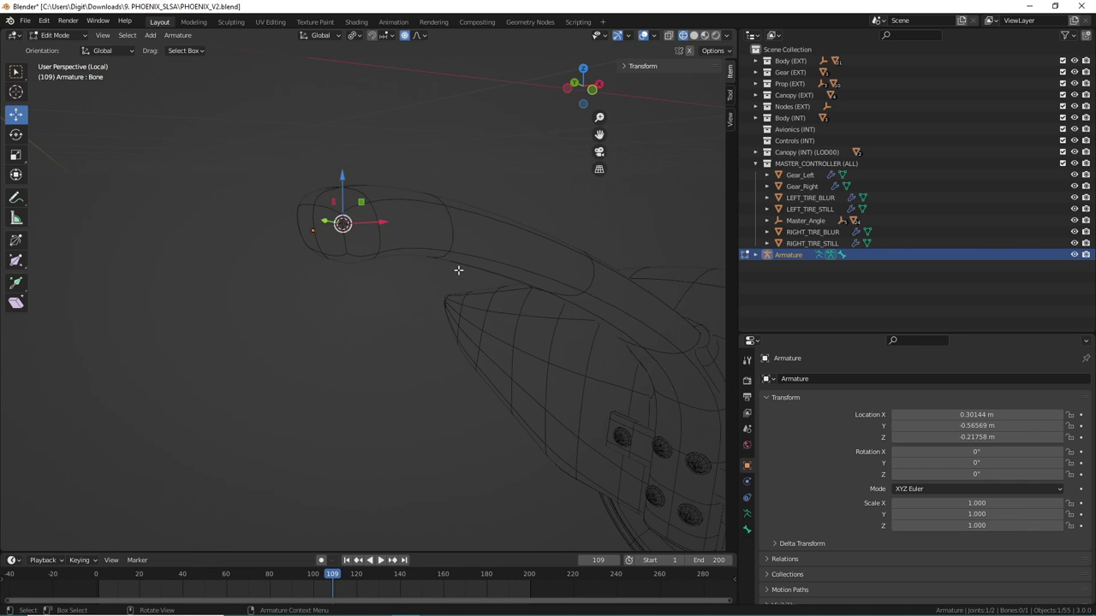
{"action": "middle_click_drag", "start_coordinate": [458, 269], "coordinate": [448, 282]}
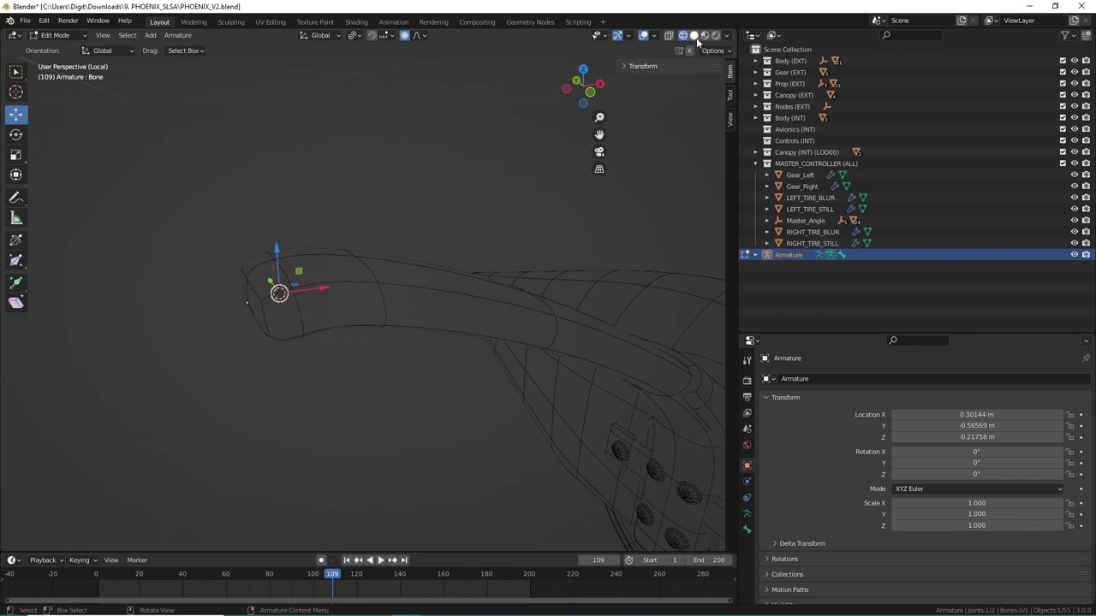
{"action": "middle_click_drag", "start_coordinate": [344, 351], "coordinate": [651, 66]}
{"action": "left_click", "coordinate": [669, 35]}
Step: Inspect the bone from around the wheel and wing, then select its tip joint
{"action": "middle_click_drag", "start_coordinate": [574, 349], "coordinate": [387, 337]}
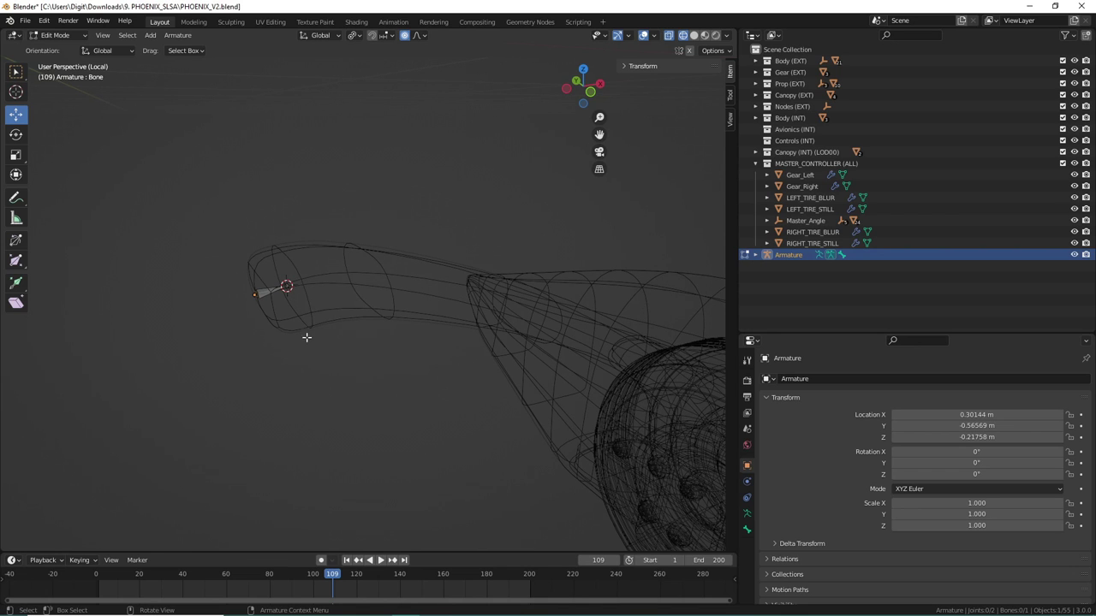
{"action": "middle_click_drag", "start_coordinate": [337, 321], "coordinate": [212, 193]}
{"action": "middle_click_drag", "start_coordinate": [375, 212], "coordinate": [442, 428]}
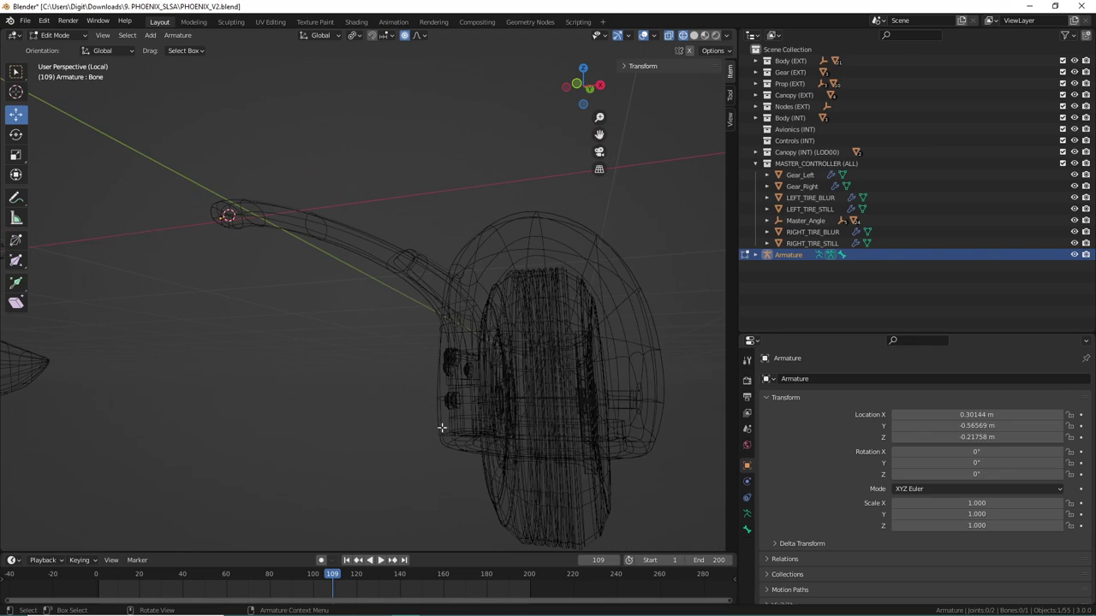
{"action": "middle_click_drag", "start_coordinate": [296, 388], "coordinate": [313, 363]}
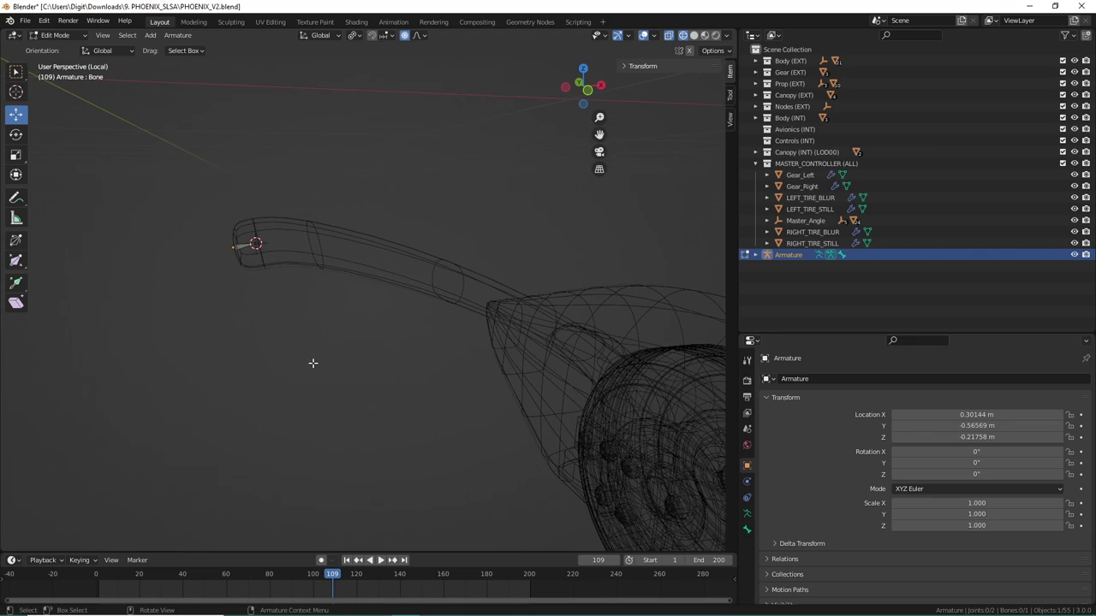
{"action": "middle_click_drag", "start_coordinate": [405, 372], "coordinate": [454, 367]}
{"action": "left_click_drag", "start_coordinate": [599, 137], "coordinate": [565, 170]}
{"action": "scroll", "coordinate": [440, 279], "scroll_direction": "up", "scroll_amount": 5}
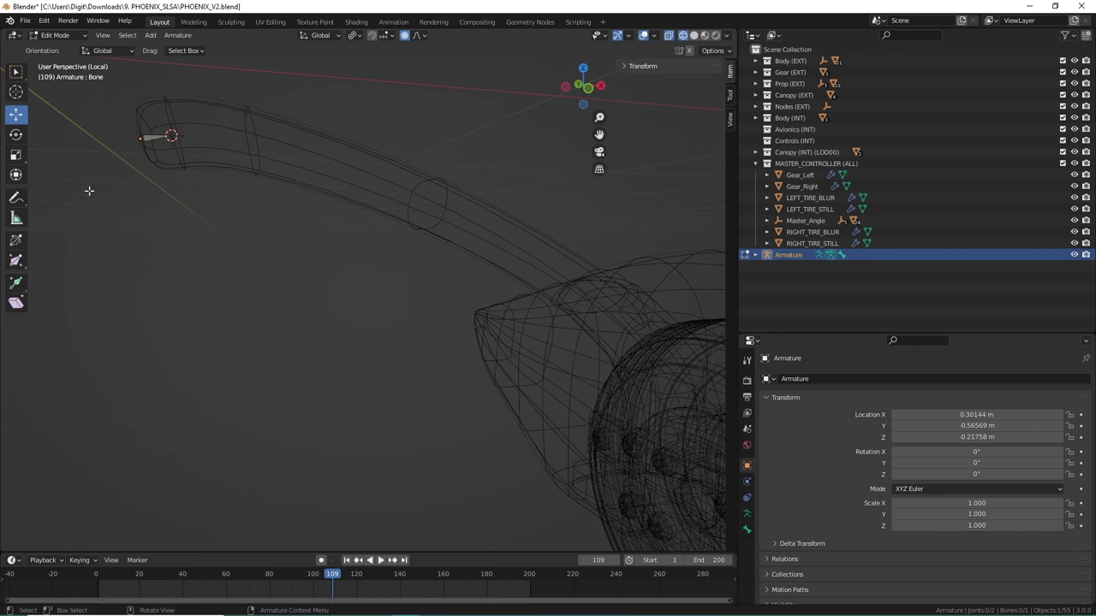
{"action": "middle_click_drag", "start_coordinate": [196, 147], "coordinate": [251, 197]}
{"action": "scroll", "coordinate": [256, 239], "scroll_direction": "up", "scroll_amount": 4}
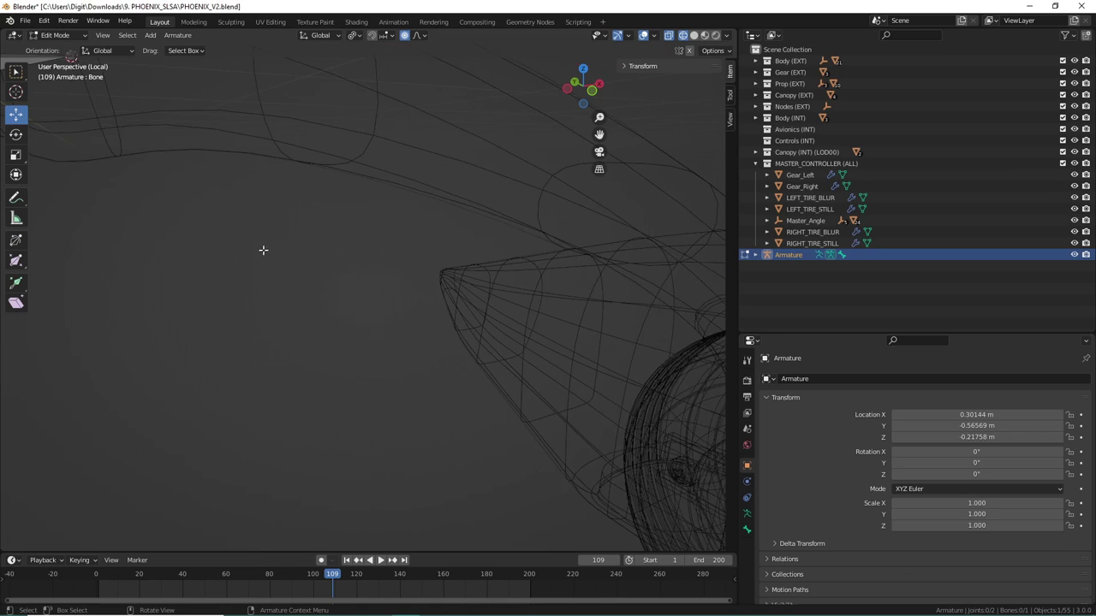
{"action": "left_click", "coordinate": [162, 265]}
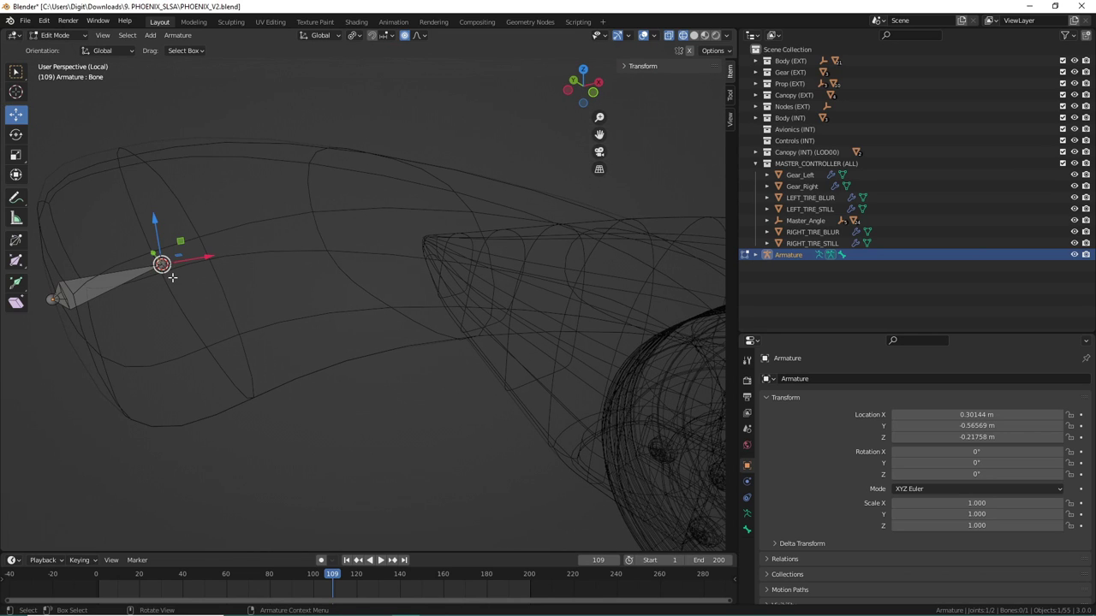
Step: Extrude Bone.001 up and to the right from the tip joint
{"action": "key", "text": "e"}
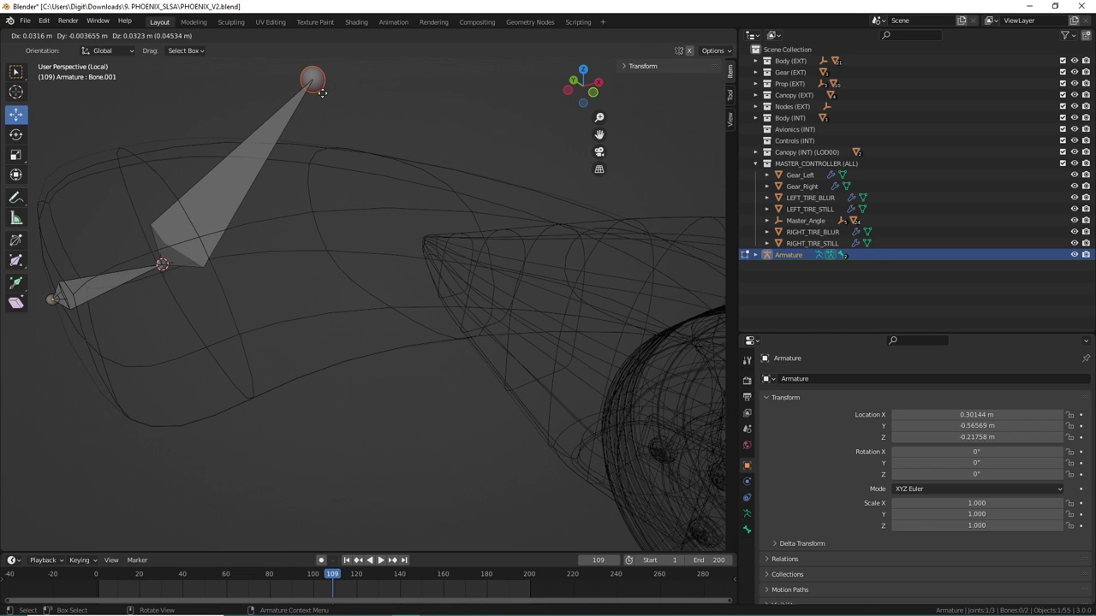
{"action": "left_click", "coordinate": [322, 93]}
{"action": "scroll", "coordinate": [361, 353], "scroll_direction": "down", "scroll_amount": 5}
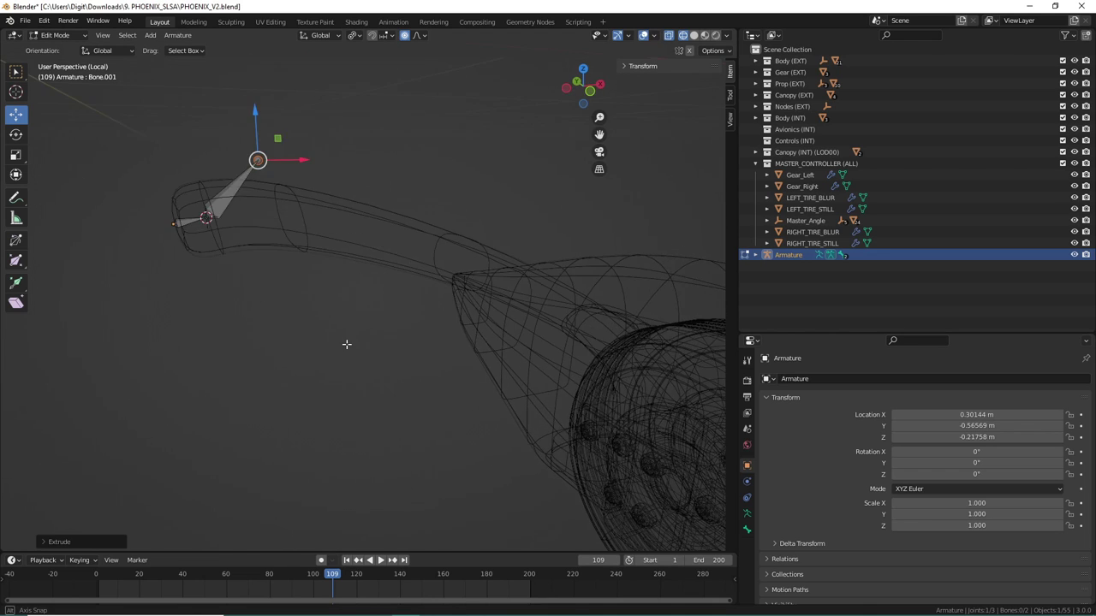
Step: Return to Object Mode and select the Gear_Left strut mesh
{"action": "left_click", "coordinate": [55, 35]}
{"action": "left_click", "coordinate": [53, 49]}
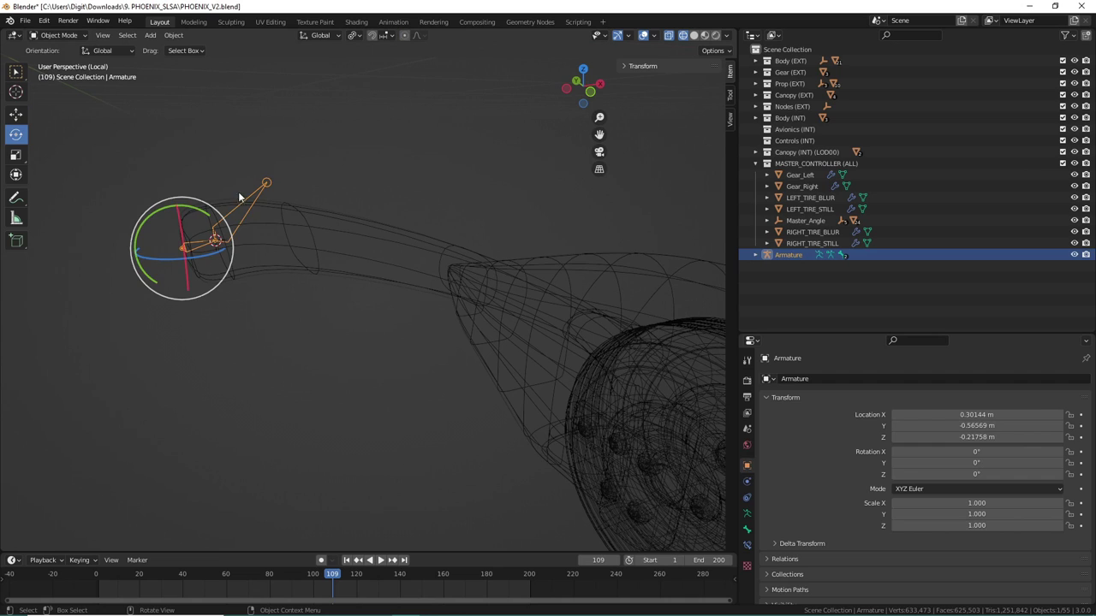
{"action": "left_click", "coordinate": [271, 225]}
{"action": "left_click", "coordinate": [58, 35]}
Step: Snap the 3D cursor to the centre of Gear_Left's strut end loop
{"action": "left_click", "coordinate": [53, 63]}
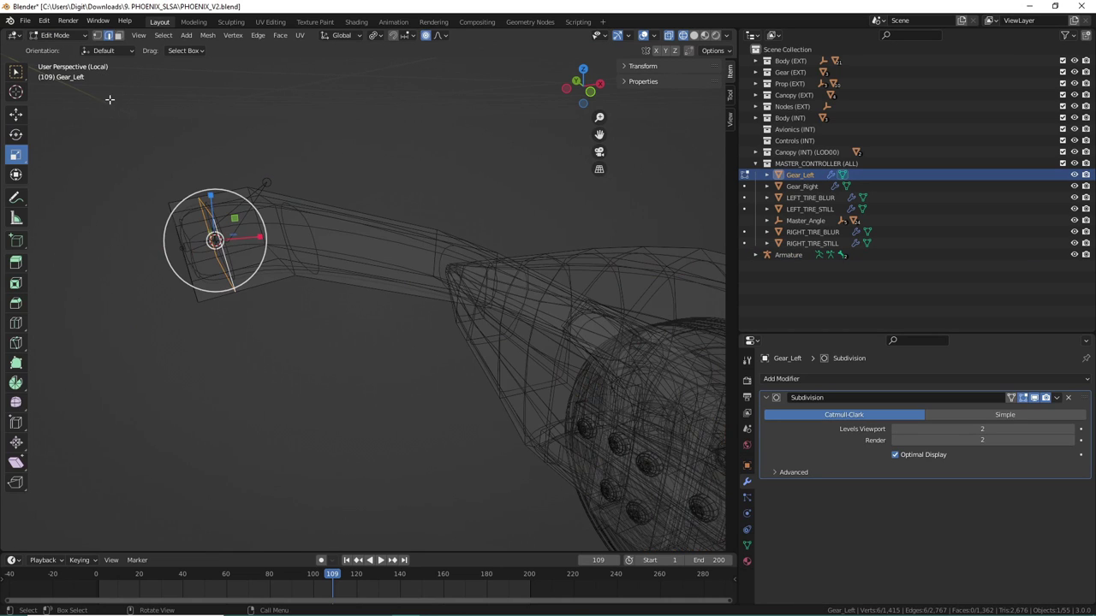
{"action": "left_click", "coordinate": [304, 294]}
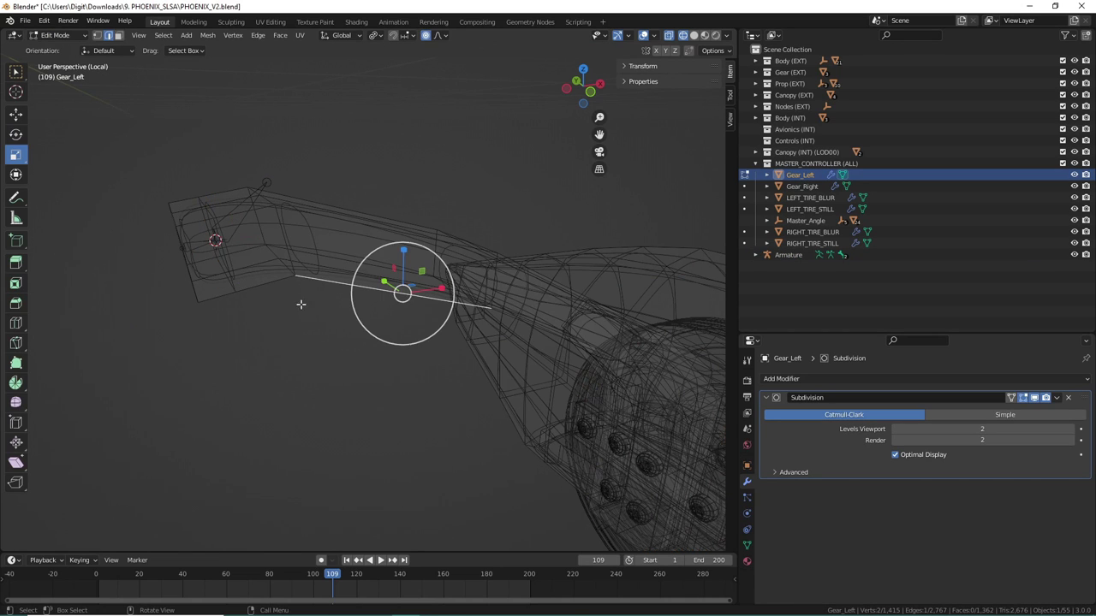
{"action": "left_click", "coordinate": [289, 259], "text": "alt"}
{"action": "key", "text": "shift+s"}
{"action": "left_click", "coordinate": [291, 355]}
Step: Snap the armature's selected bone joint to the 3D cursor in bone Edit Mode
{"action": "left_click", "coordinate": [75, 36]}
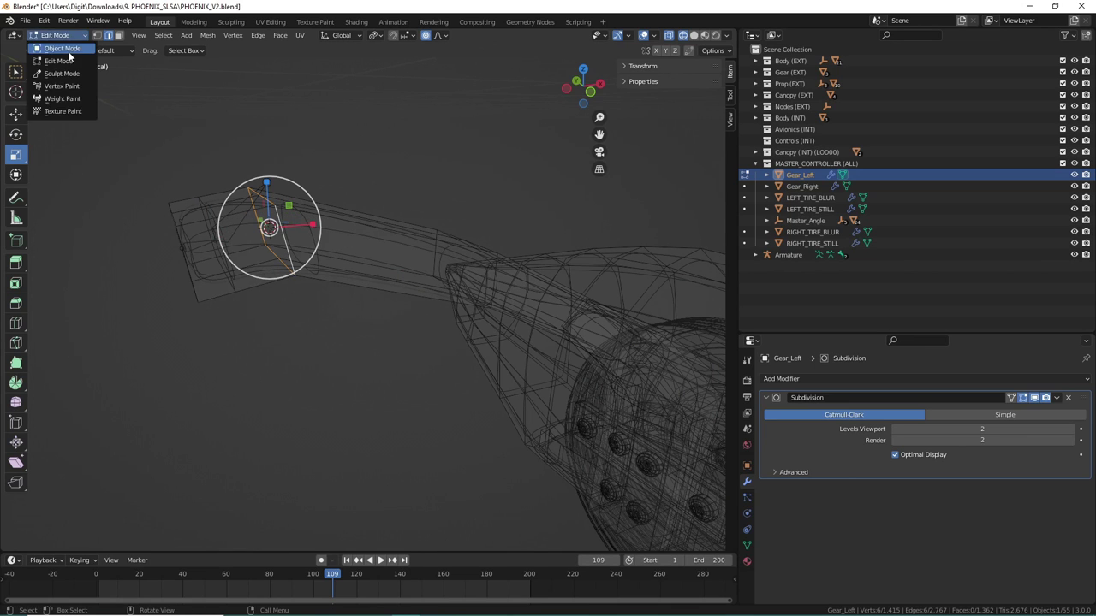
{"action": "left_click", "coordinate": [56, 42]}
{"action": "left_click", "coordinate": [264, 185]}
{"action": "left_click", "coordinate": [62, 36]}
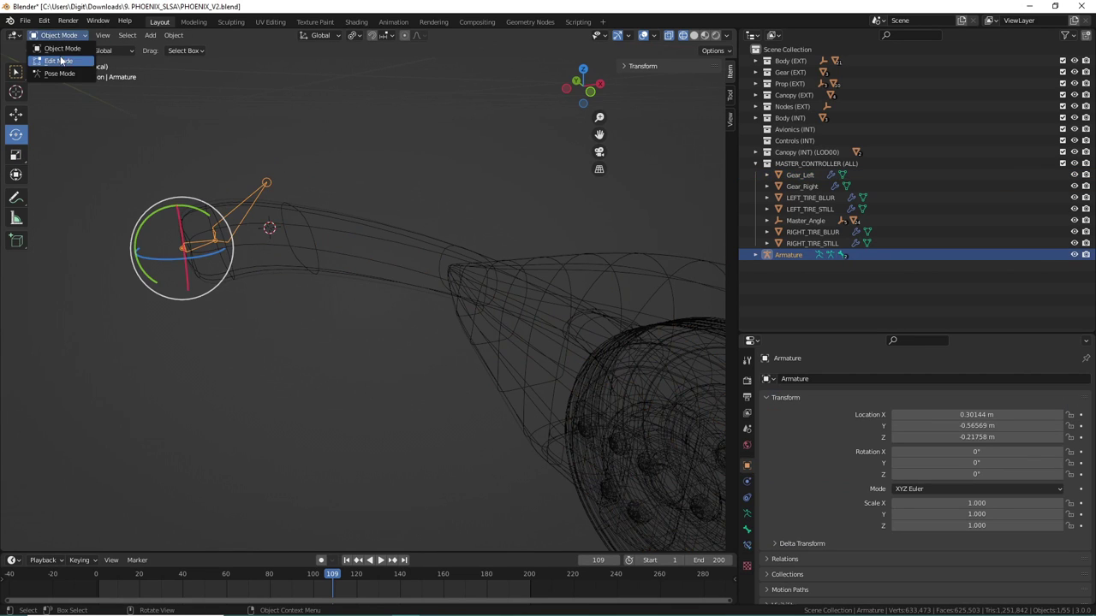
{"action": "left_click", "coordinate": [53, 48]}
{"action": "key", "text": "shift+s"}
{"action": "left_click", "coordinate": [255, 153]}
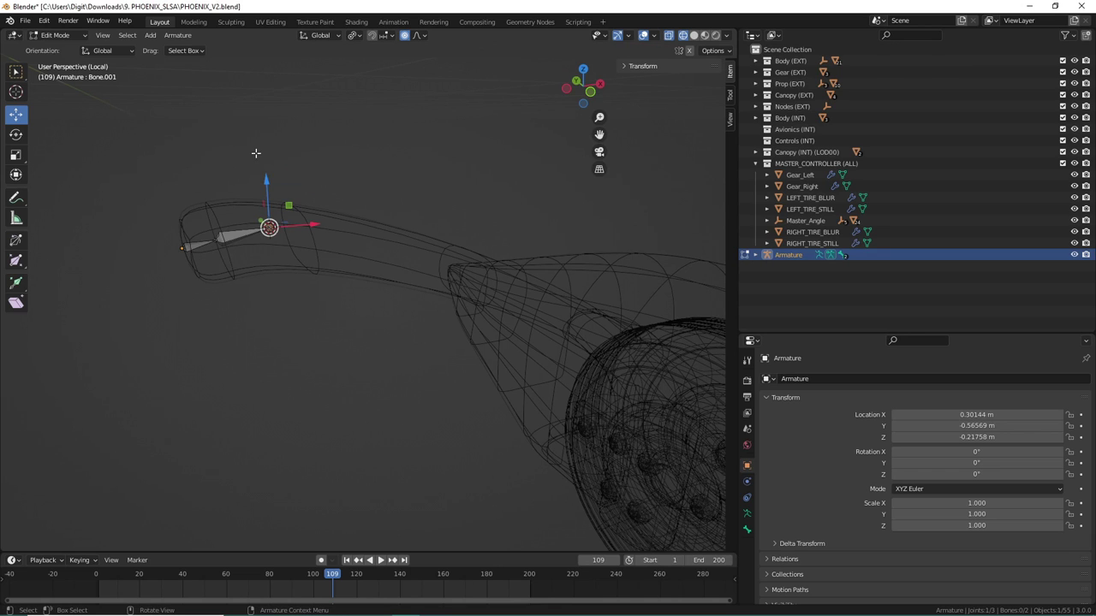
Step: Return to Object Mode and reopen Gear_Left in Edit Mode
{"action": "left_click", "coordinate": [60, 35]}
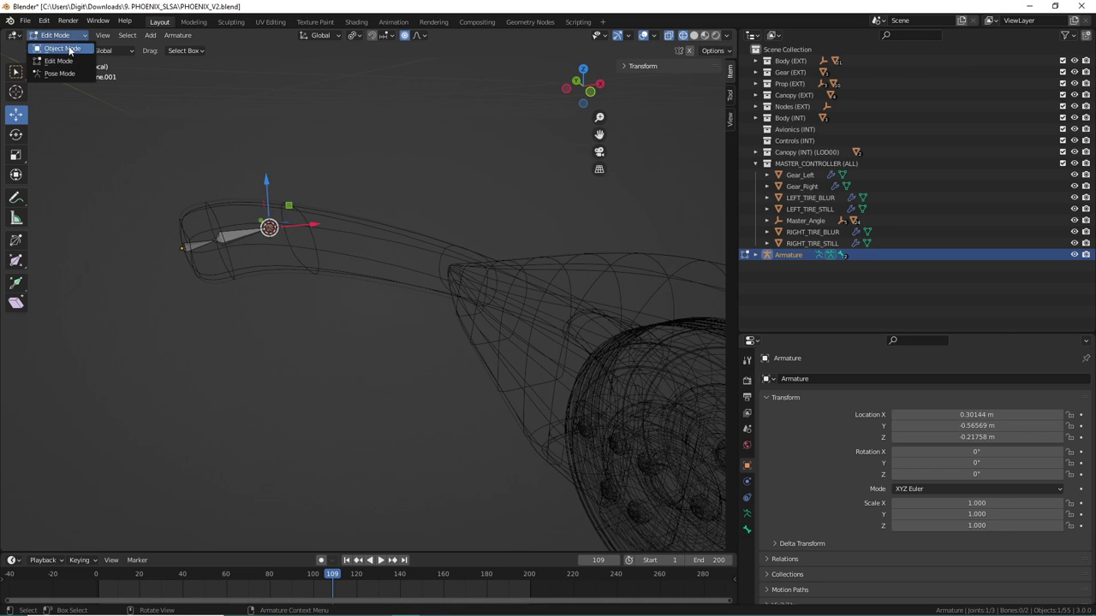
{"action": "left_click", "coordinate": [51, 36]}
{"action": "left_click", "coordinate": [389, 279]}
{"action": "left_click", "coordinate": [320, 273]}
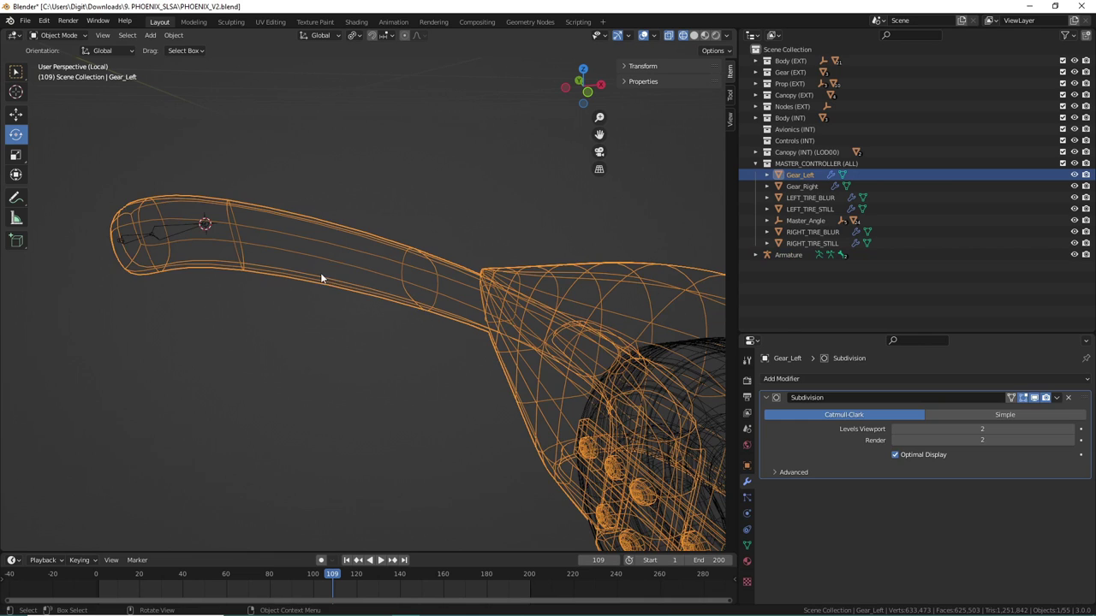
{"action": "left_click", "coordinate": [58, 35]}
{"action": "left_click", "coordinate": [57, 62]}
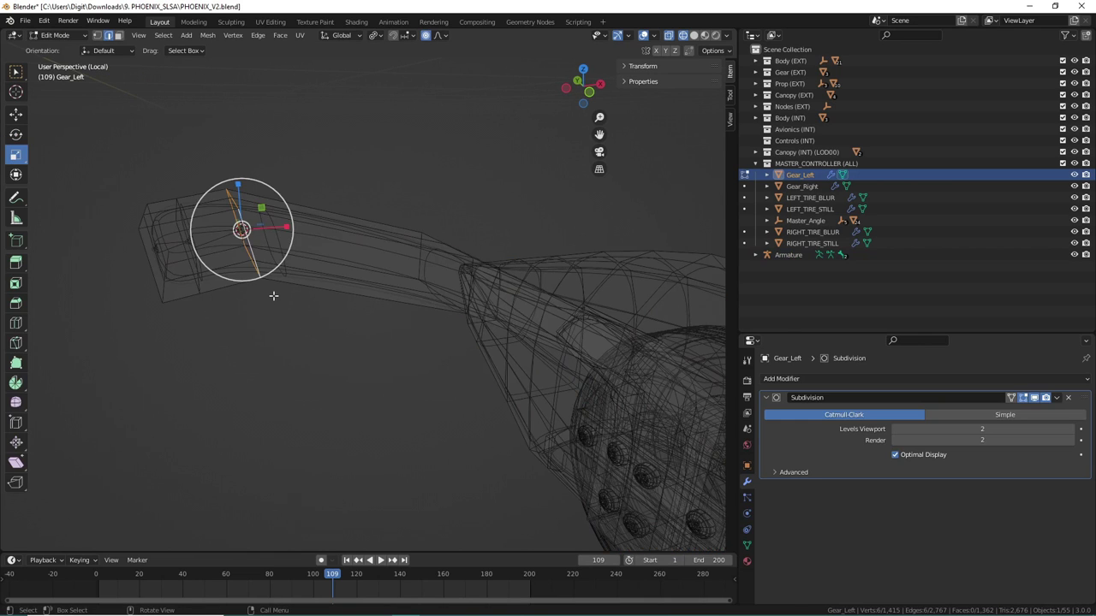
{"action": "scroll", "coordinate": [282, 296], "scroll_direction": "up", "scroll_amount": 4}
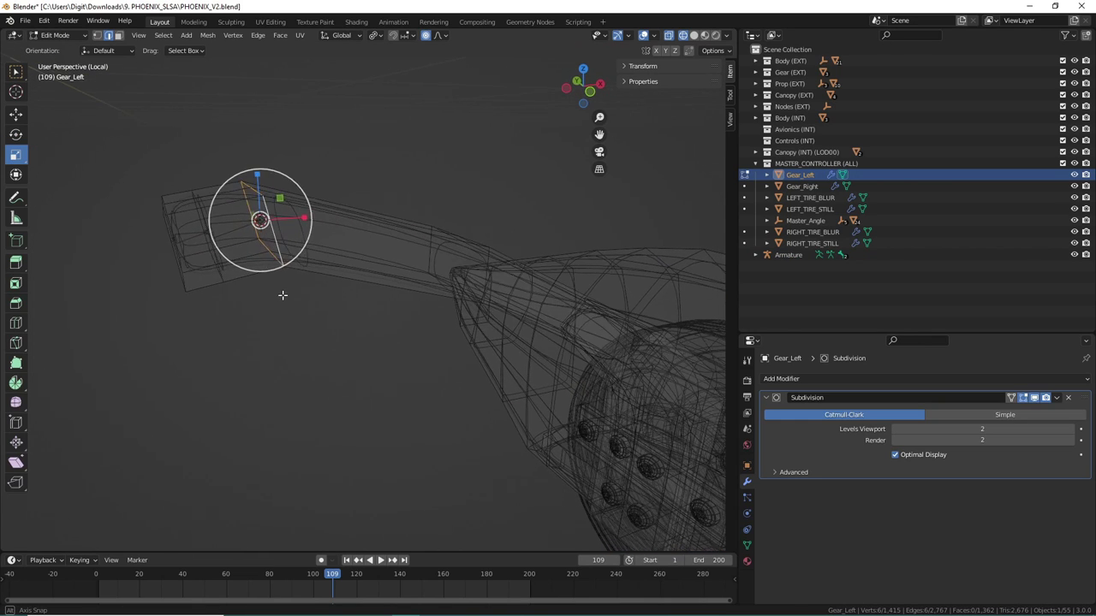